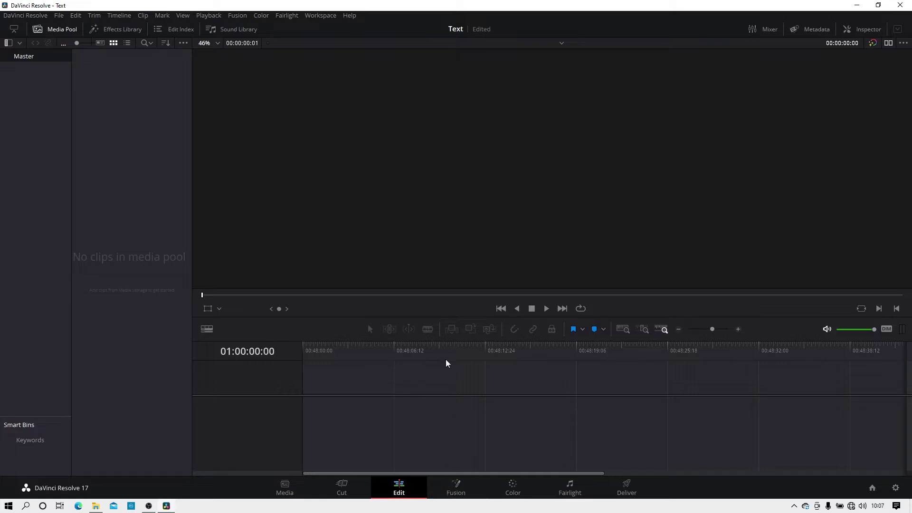
Create a new Fusion composition clip named "Fusion Comp" in the media pool.
right_click(120, 141)
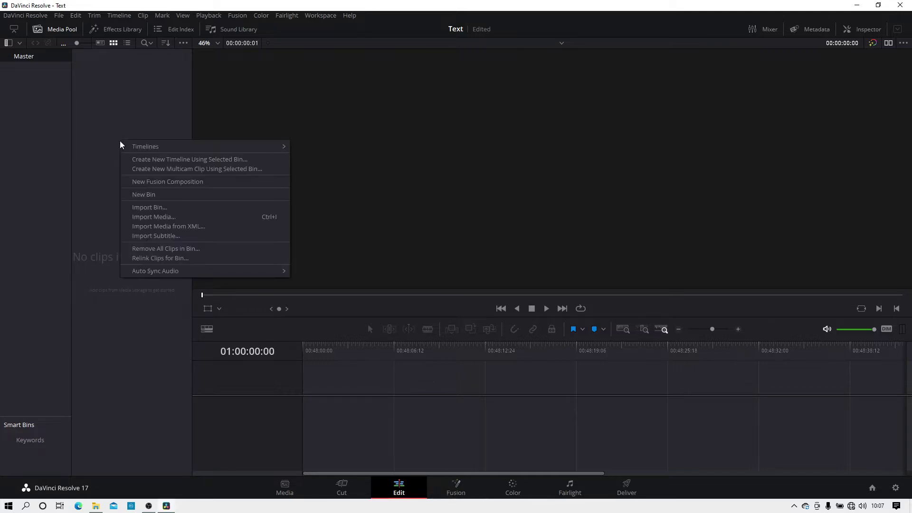
left_click(157, 184)
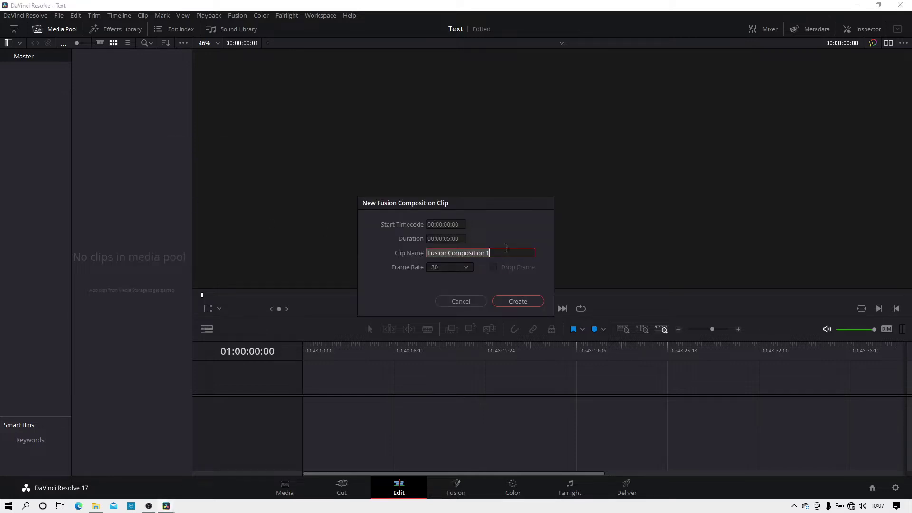
left_click_drag(494, 253, 470, 254)
key("BackSpace")
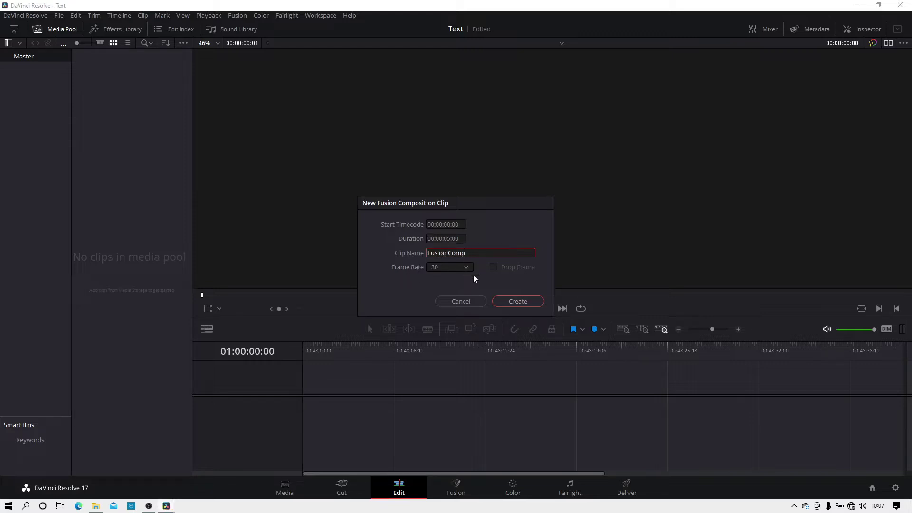
left_click(518, 302)
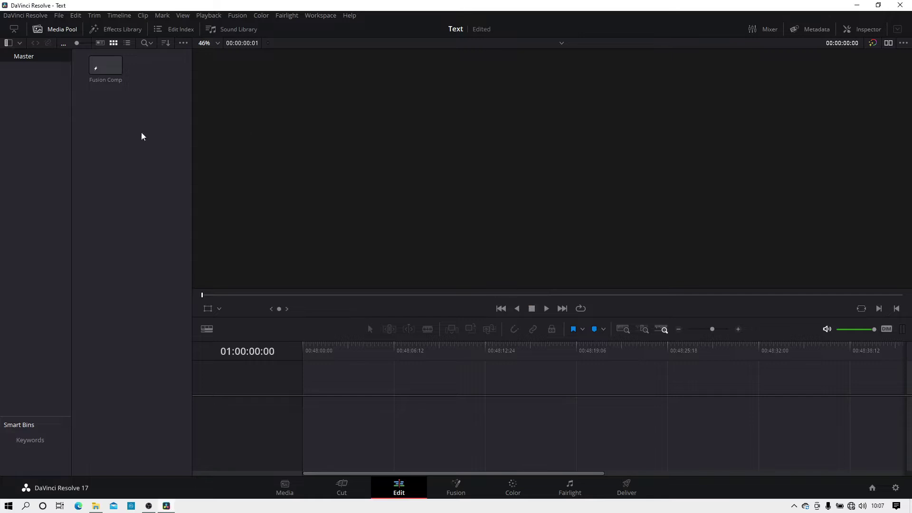
Place the Fusion Comp clip at the start of a new timeline and open it on the Fusion page.
left_click_drag(141, 132, 314, 410)
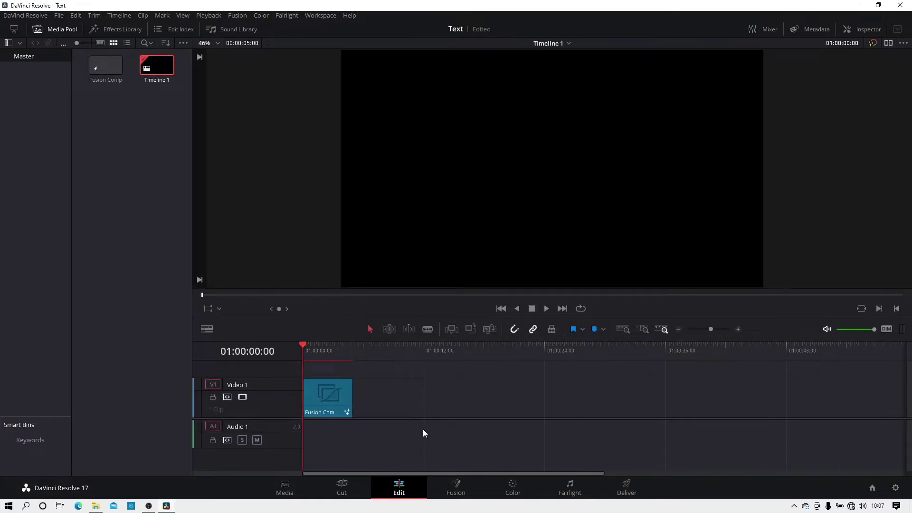
left_click(458, 490)
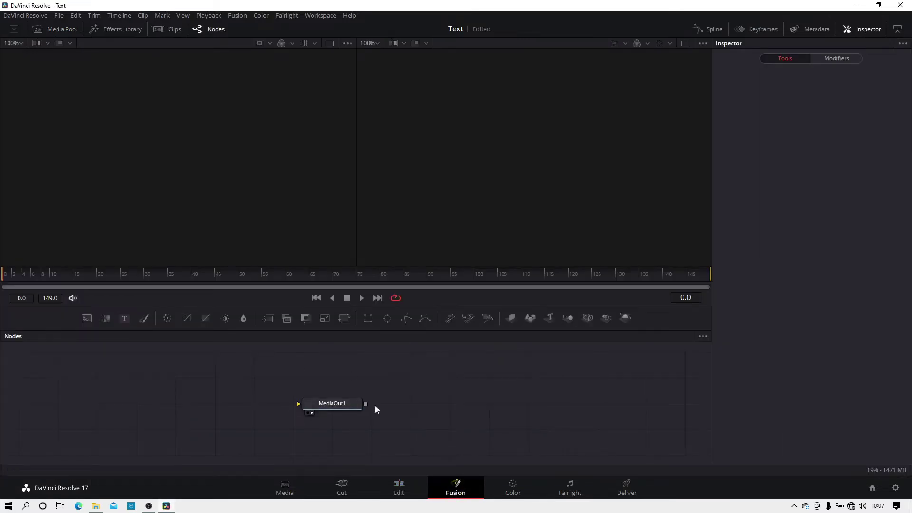
Add a Background node with MediaOut1 moved well to its right, and preview the background in a single viewer.
left_click_drag(326, 404, 658, 431)
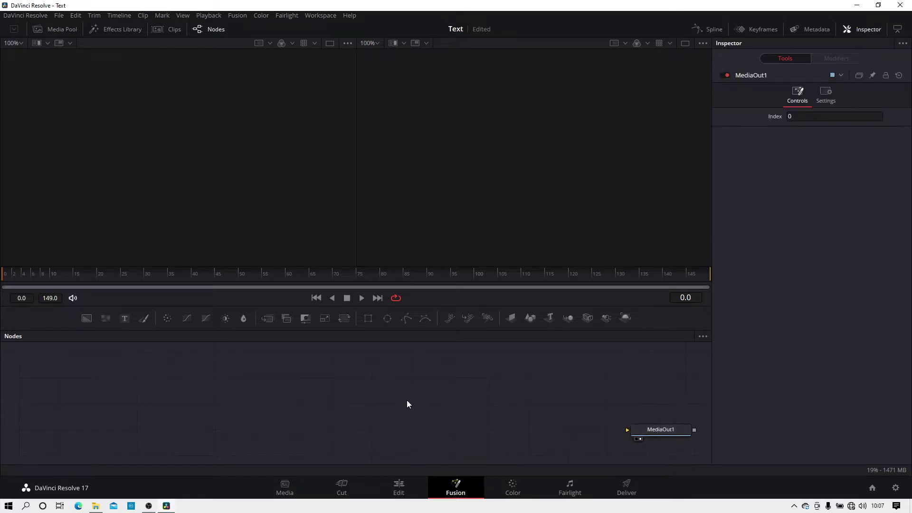
left_click(86, 319)
left_click_drag(490, 430, 440, 179)
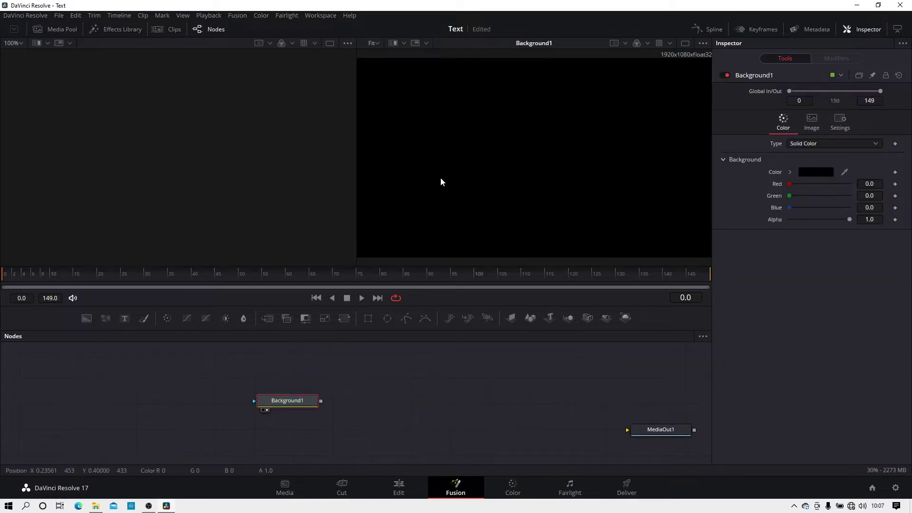
left_click(688, 45)
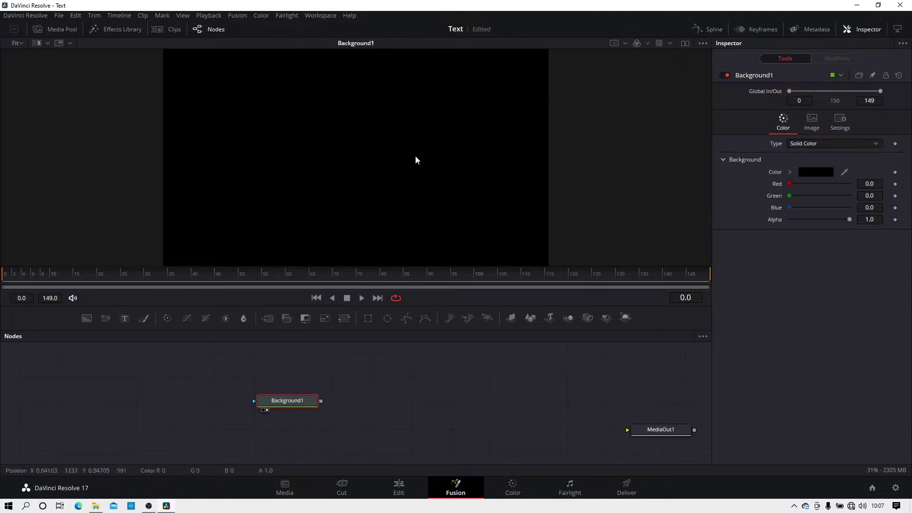
Set the Background1 color to white and move its node further left in the node graph.
left_click(806, 172)
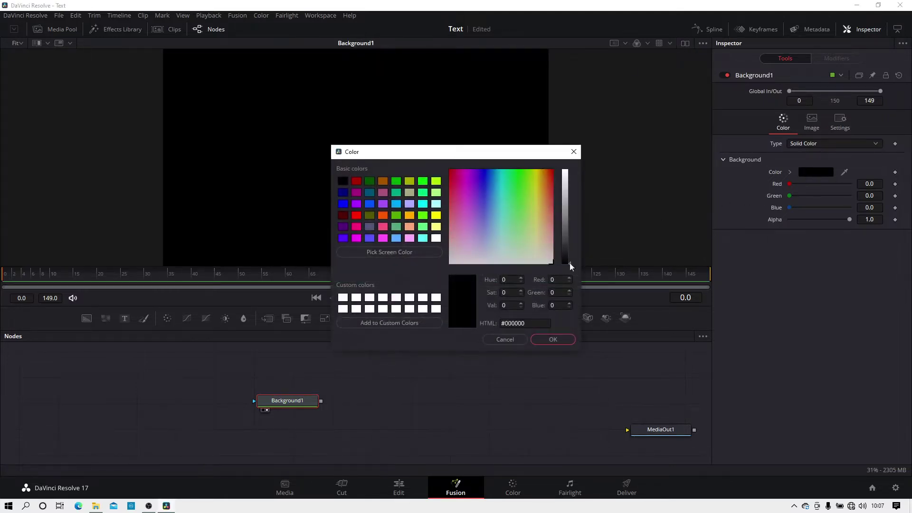
left_click(423, 298)
left_click(538, 338)
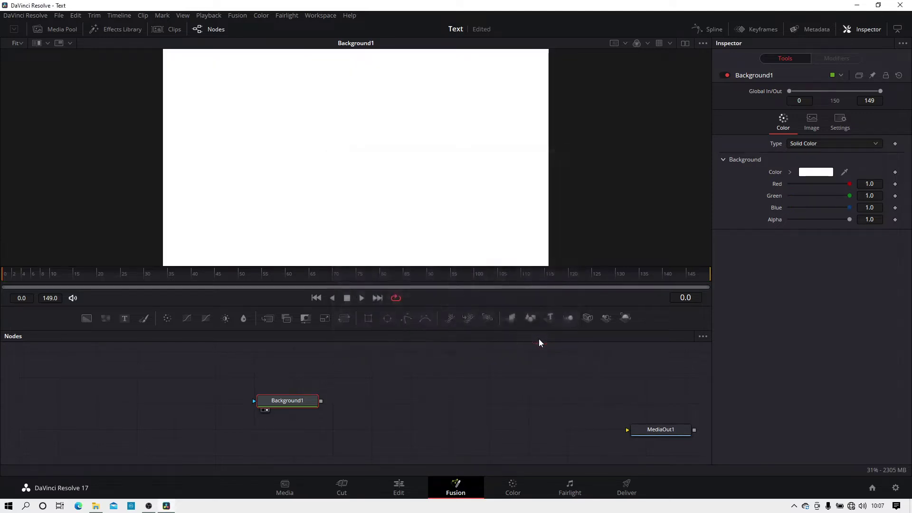
left_click_drag(300, 400, 193, 401)
left_click(238, 372)
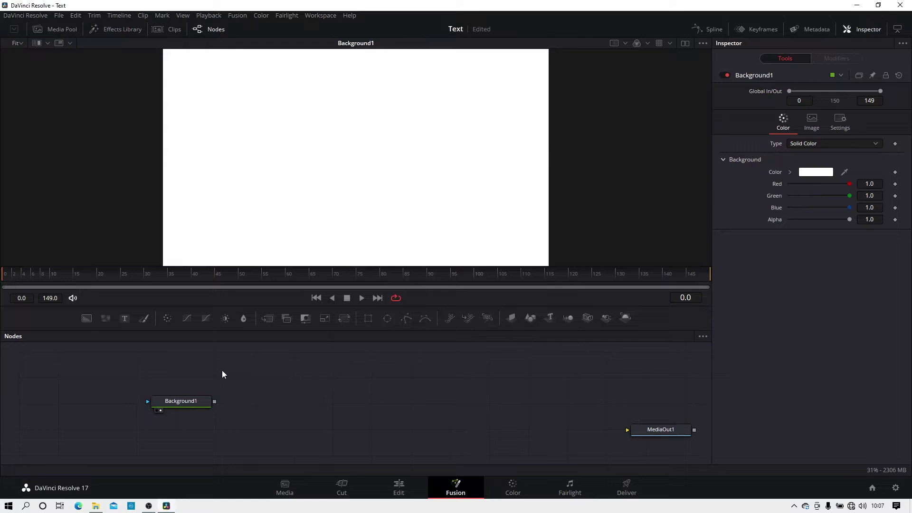
Add a Text node above Background1, preview it in the viewer and enter the text "CREATE".
left_click(124, 320)
left_click_drag(232, 371, 259, 185)
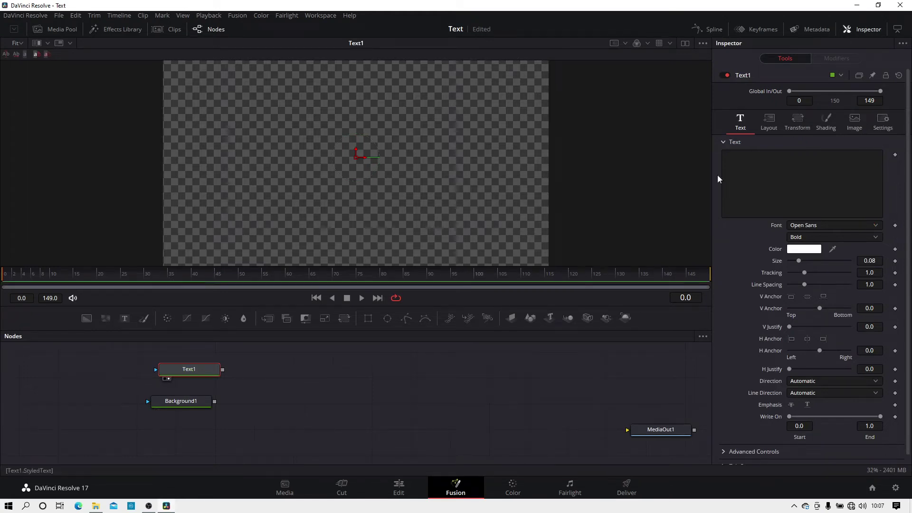
left_click(746, 166)
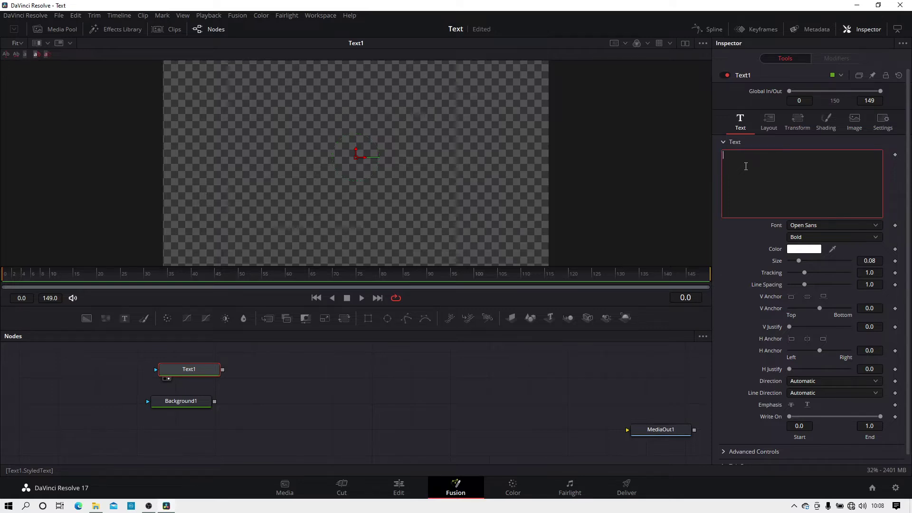
type("CREATE")
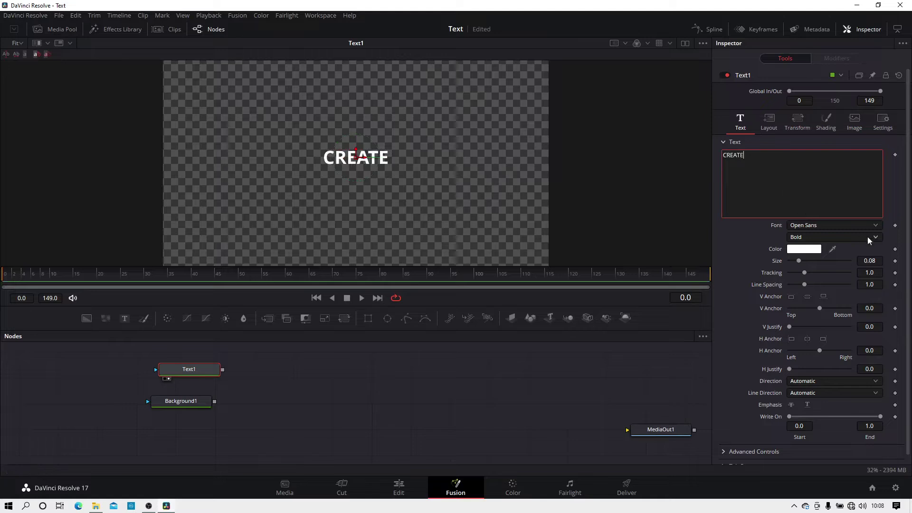
Set the font of the CREATE text to Gobold.
left_click(877, 226)
left_click(877, 224)
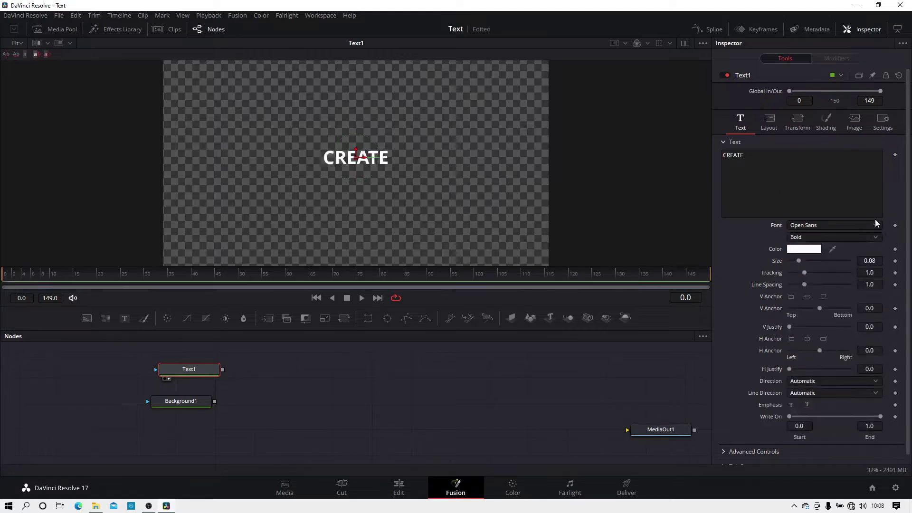
left_click(876, 224)
left_click_drag(882, 386, 873, 310)
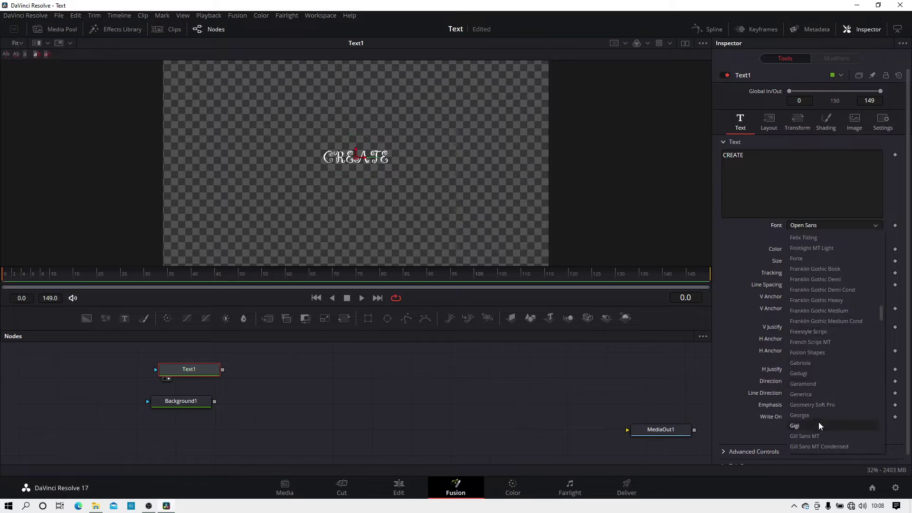
scroll(824, 427, "down", 4)
left_click(810, 374)
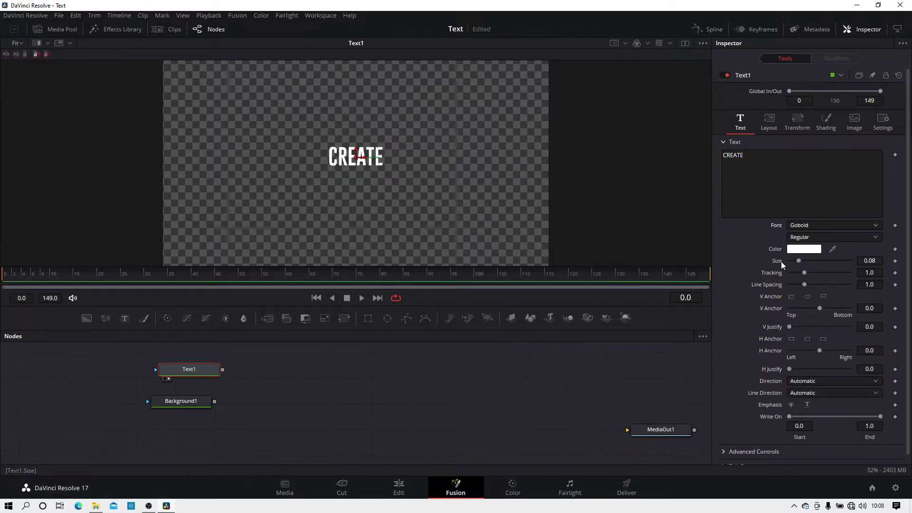
Set the text size to 0.26 and keyframe it at frame 60.
left_click(871, 262)
type(".26")
key("Tab")
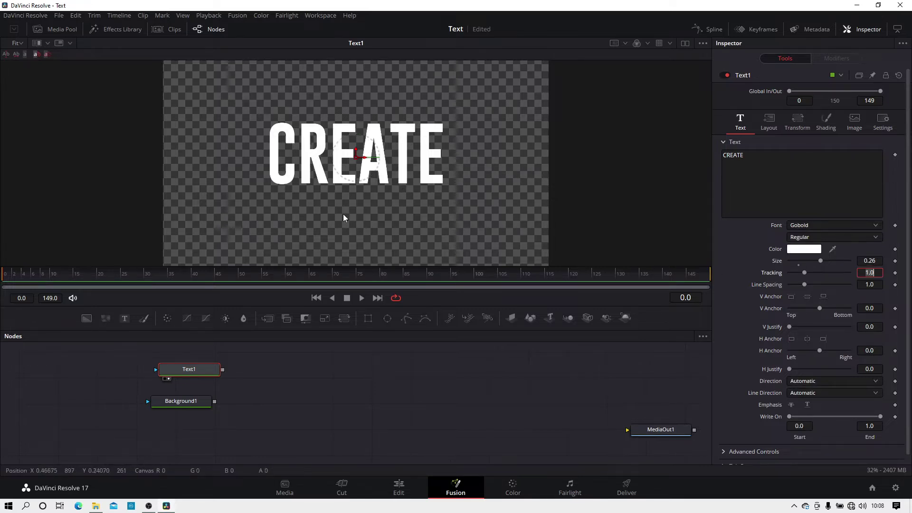
left_click(288, 279)
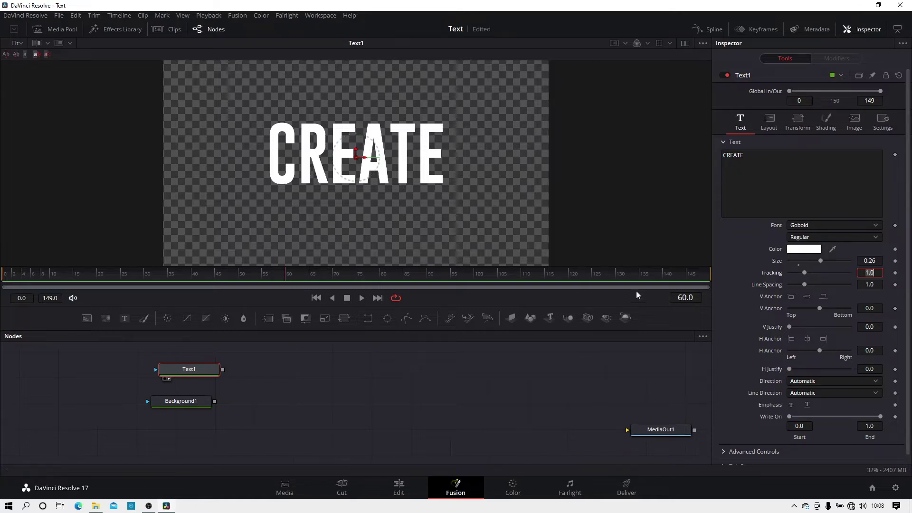
right_click(778, 263)
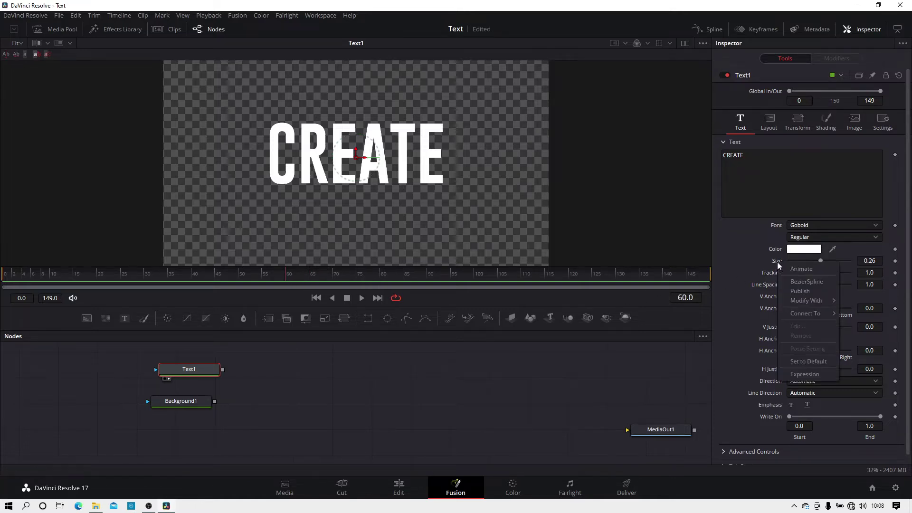
left_click(792, 271)
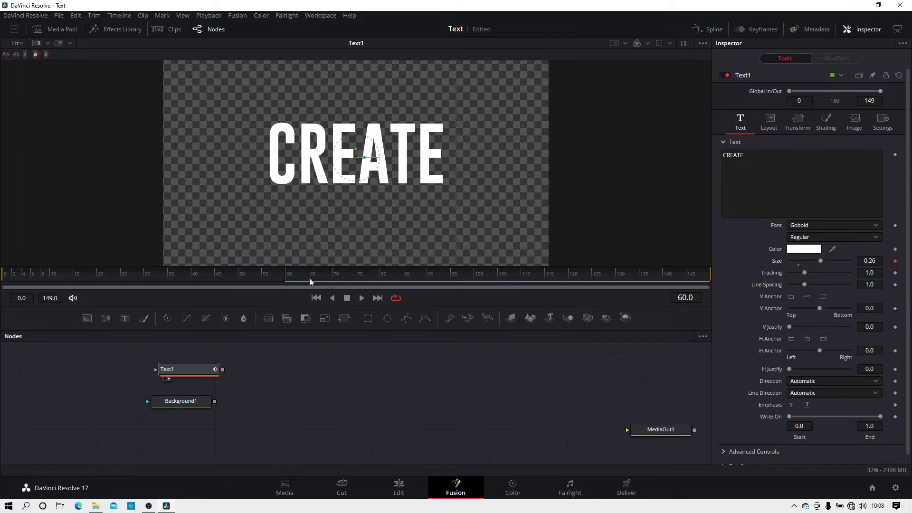
Keyframe the text size at 0.2 on frame 0.
left_click(197, 281)
left_click_drag(197, 281, 2, 271)
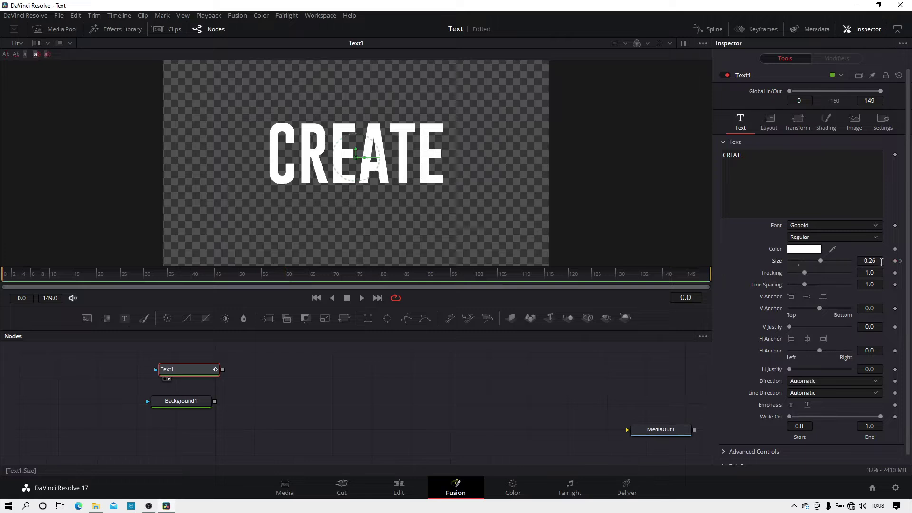
double_click(881, 261)
key("BackSpace")
key("Tab")
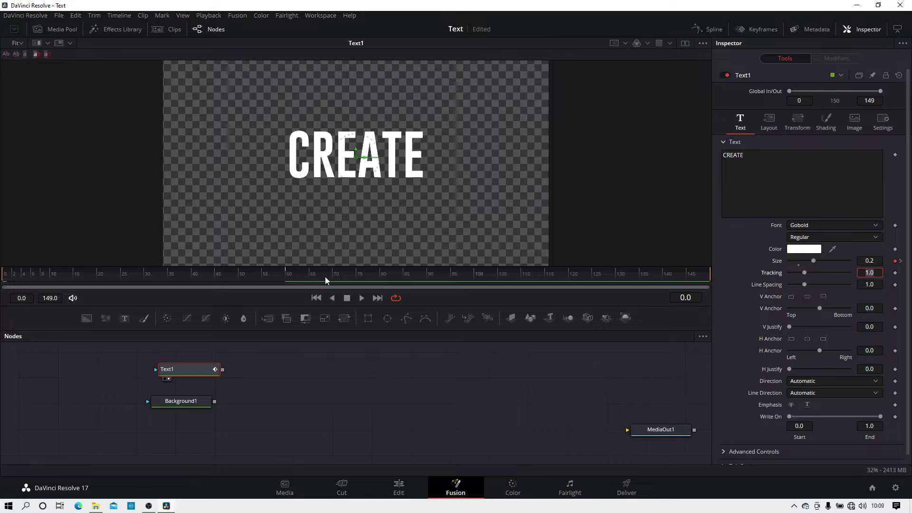
Keyframe the text size at 0.25 on frame 90 and at 0.2 on frame 149.
left_click_drag(326, 278, 430, 292)
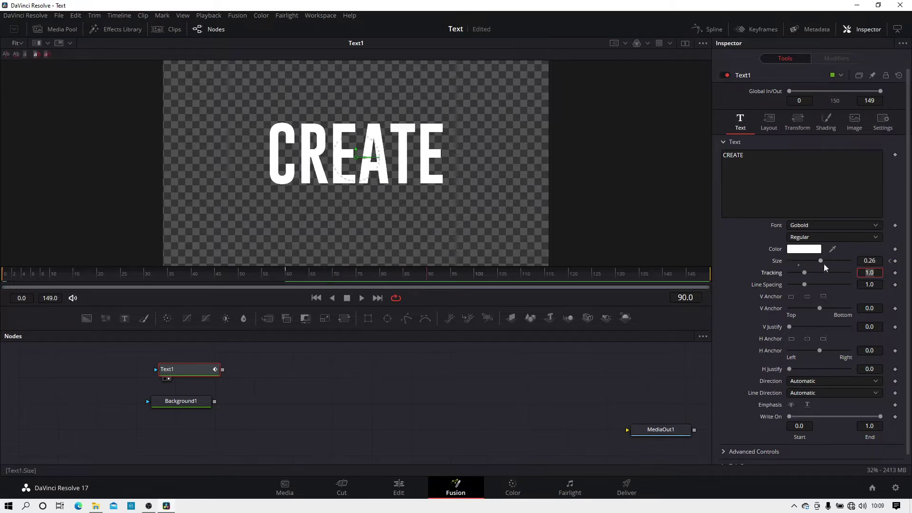
left_click(876, 261)
type(".")
key("Tab")
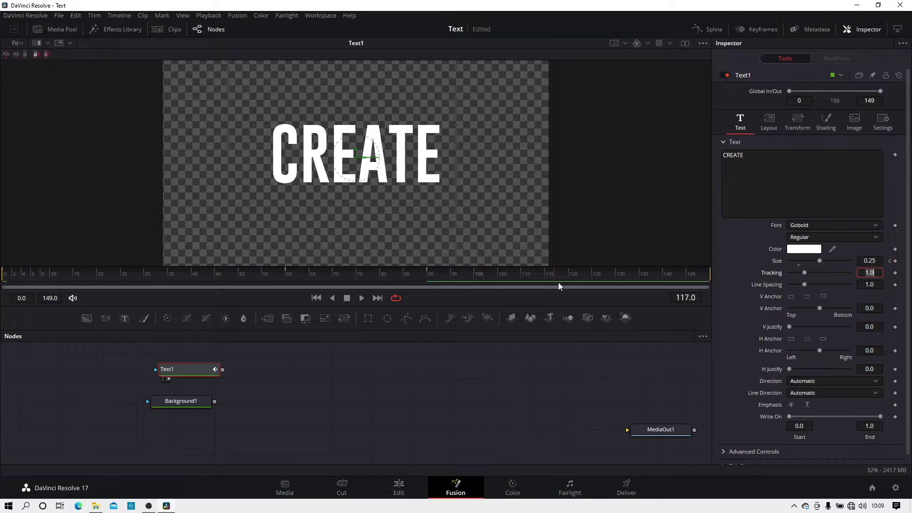
left_click(879, 260)
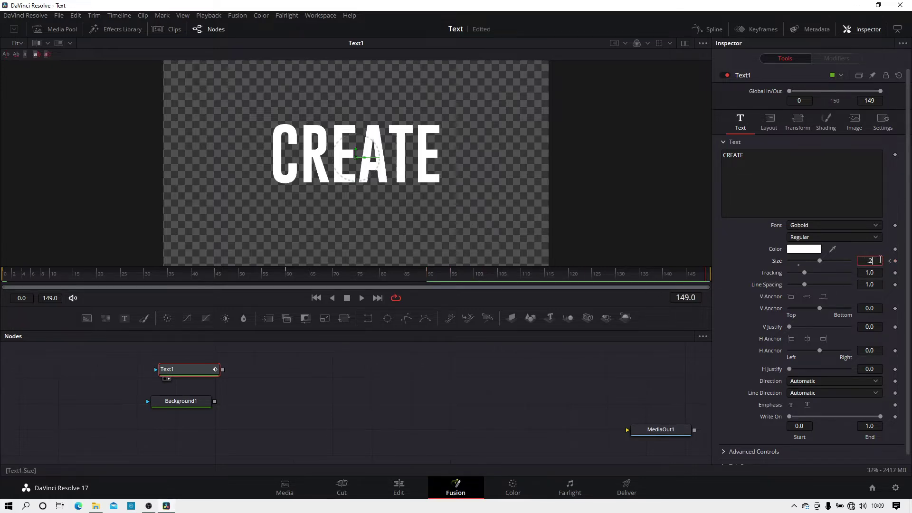
key("Tab")
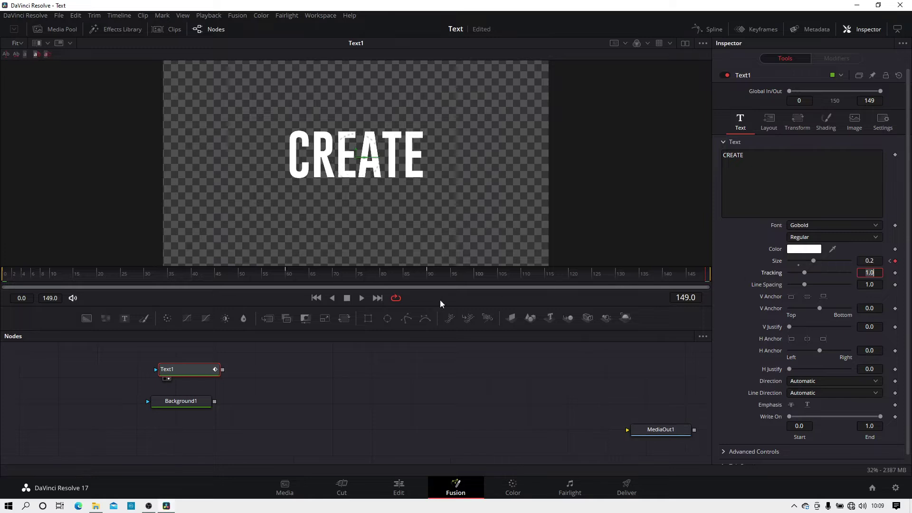
Play the text size animation from the first frame to check it.
left_click_drag(387, 273, 5, 291)
left_click(362, 298)
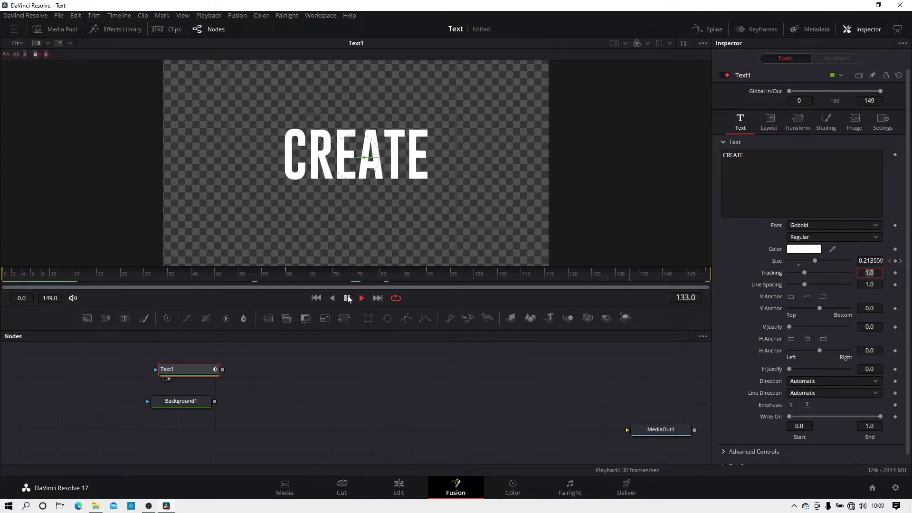
left_click(347, 297)
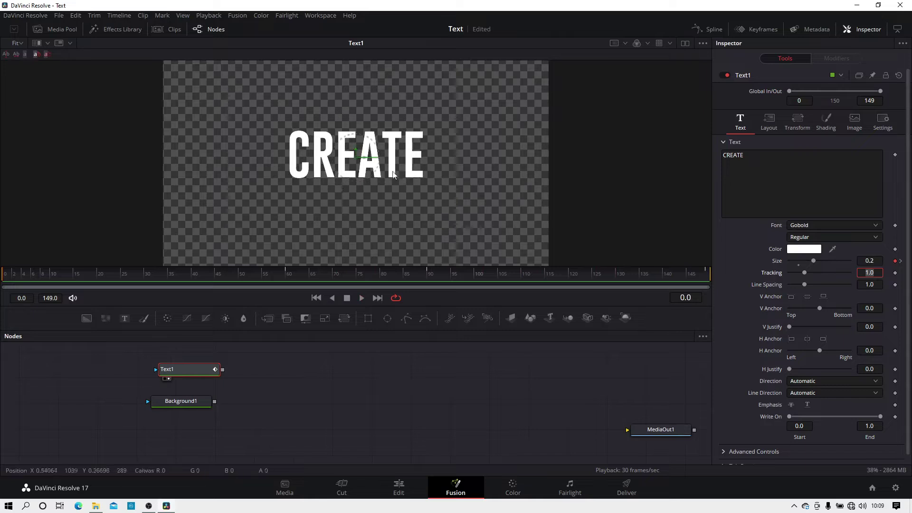
Display Text1's size curve fitted in a widened Spline editor and select all its keyframes.
left_click(707, 32)
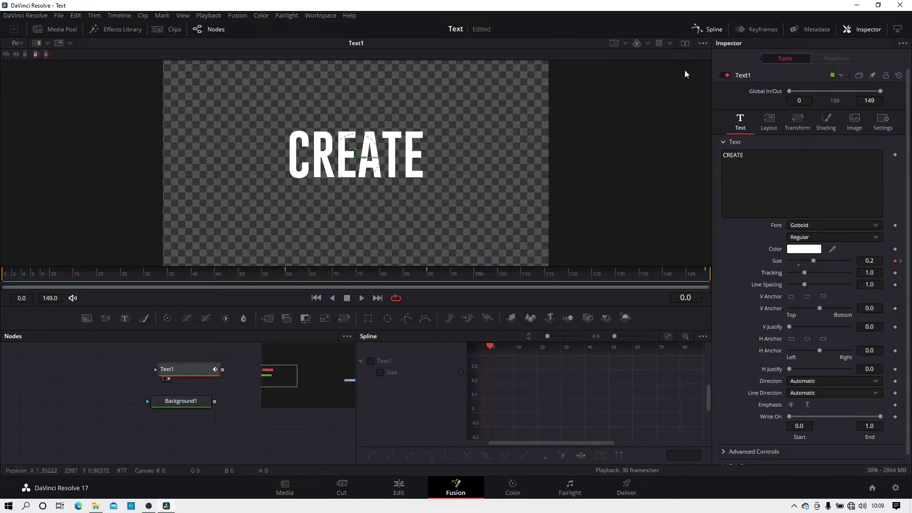
left_click_drag(355, 367, 6, 338)
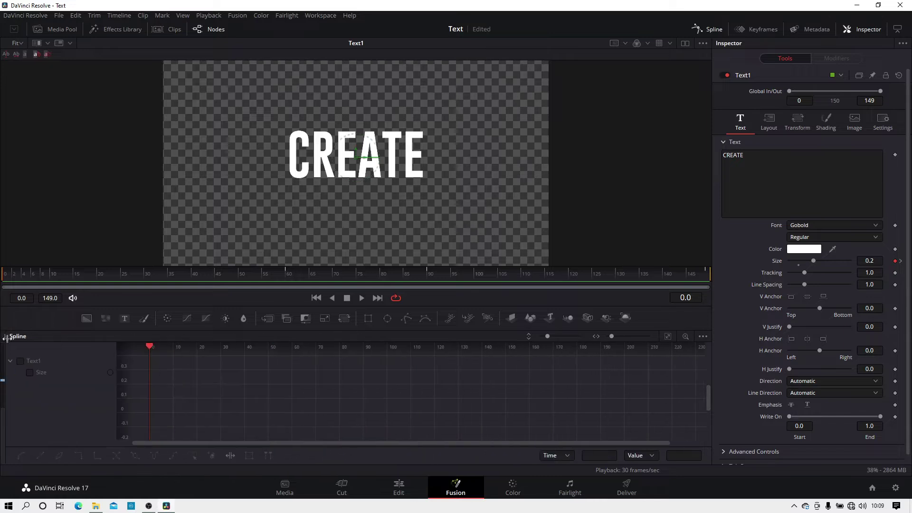
left_click(21, 361)
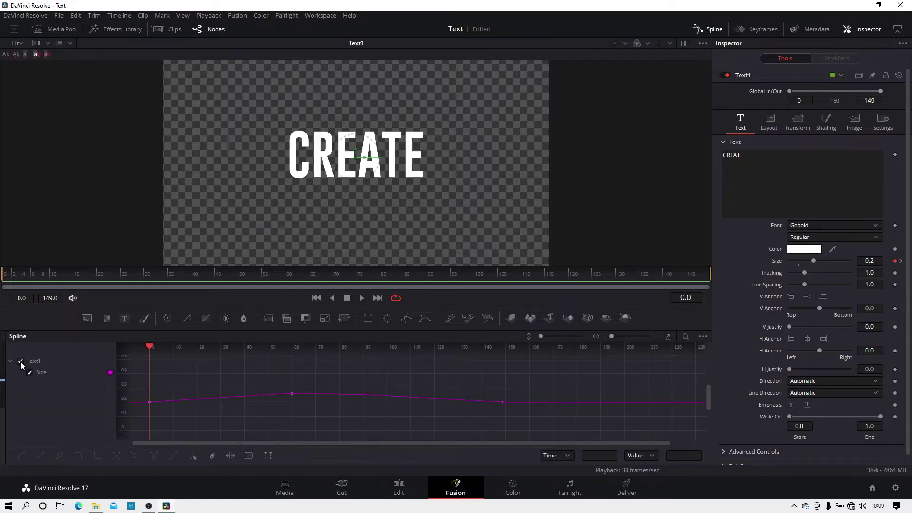
left_click(668, 334)
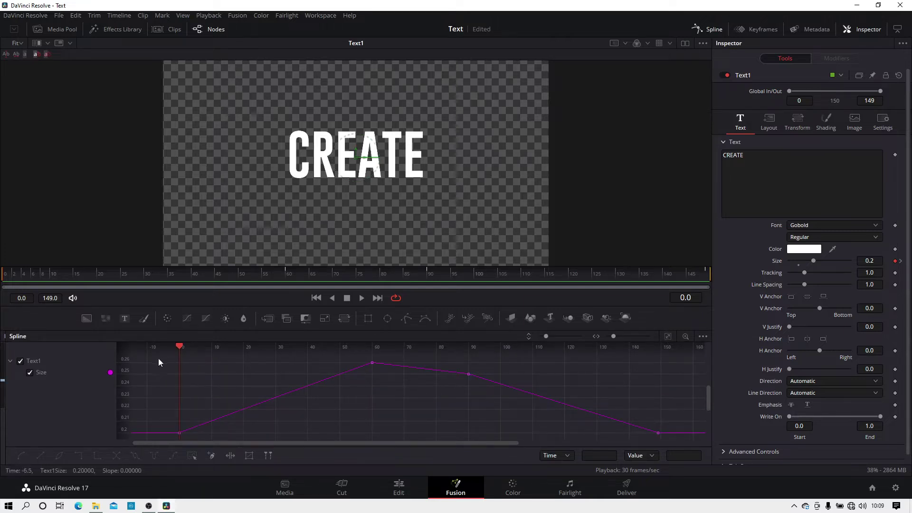
left_click_drag(158, 359, 680, 465)
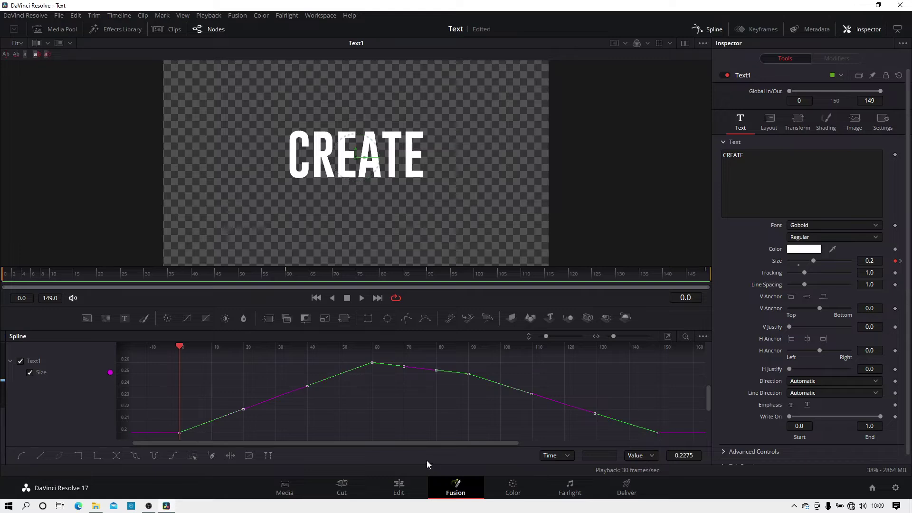
Smooth the size curve, stretching the frame 60 keyframe's incoming handle to frame 0 and the frame 90 keyframe's outgoing handle to frame 149.
key("shift+s")
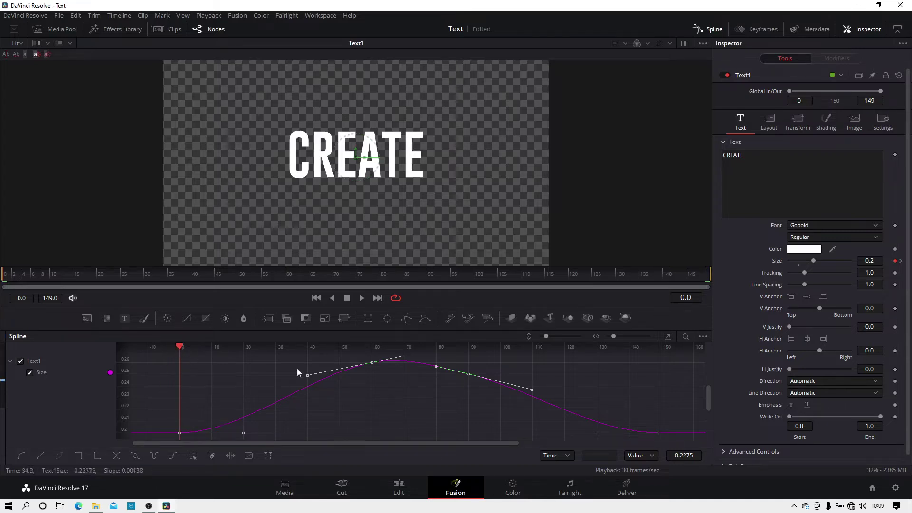
left_click_drag(304, 376, 658, 374)
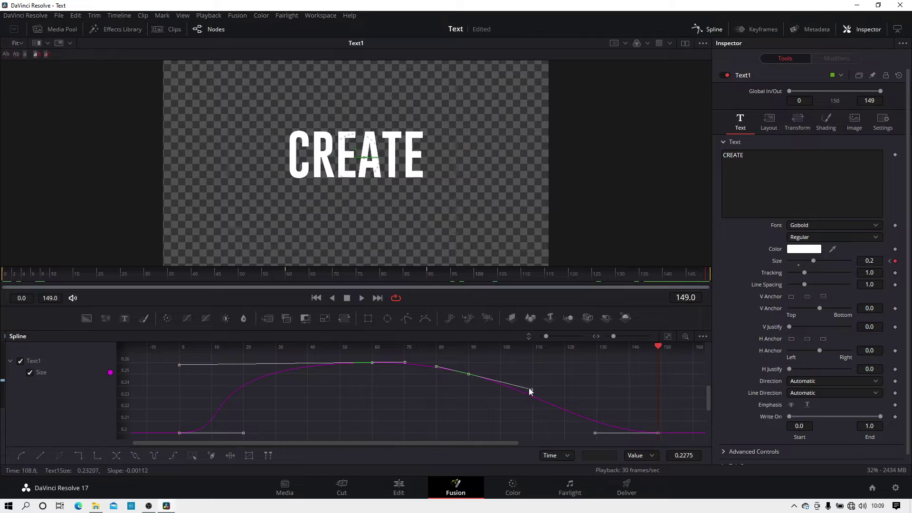
left_click_drag(529, 390, 655, 376)
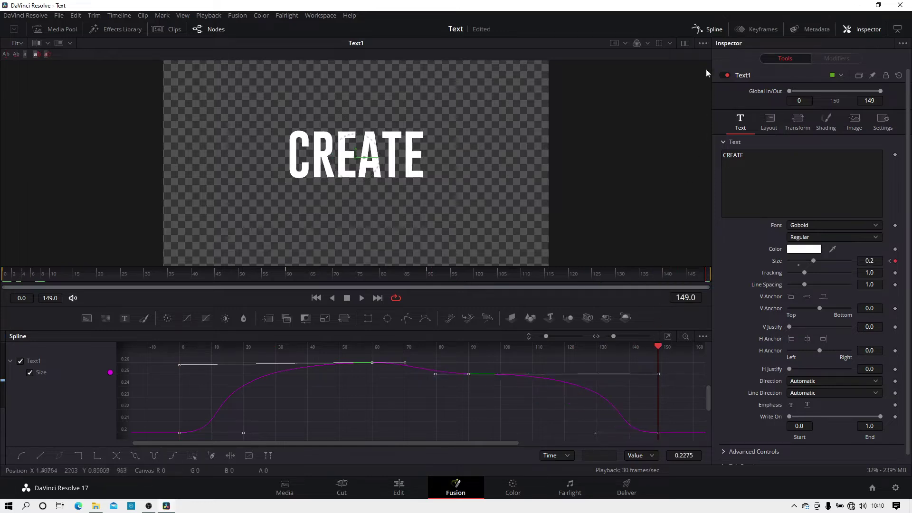
Close the Spline editor and play the eased size animation to check it.
left_click(705, 29)
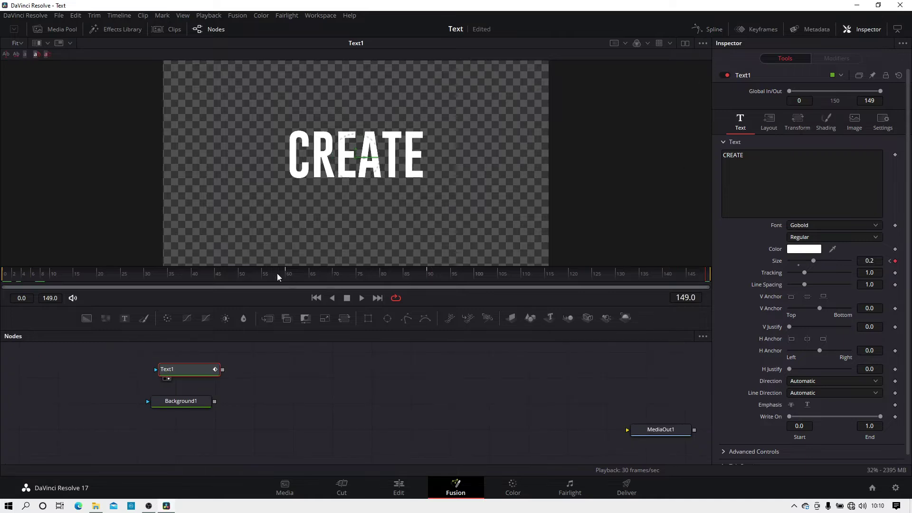
left_click(363, 298)
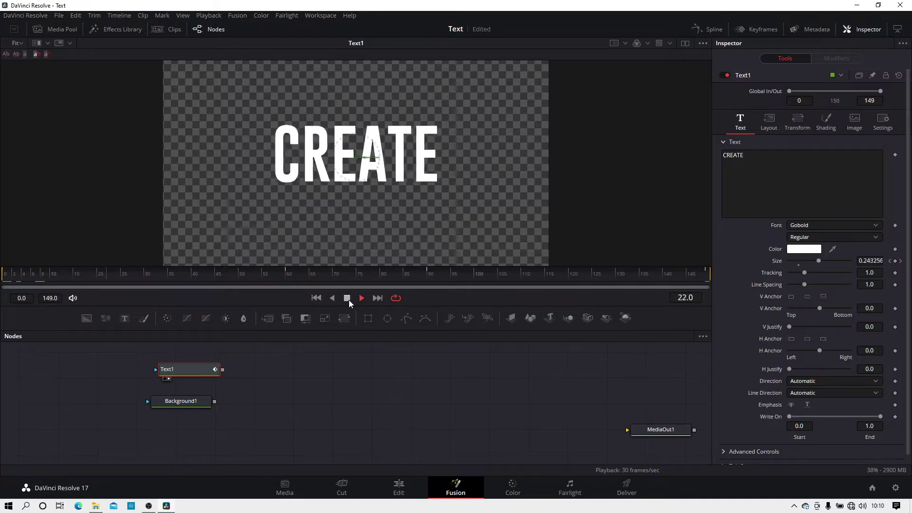
left_click(347, 298)
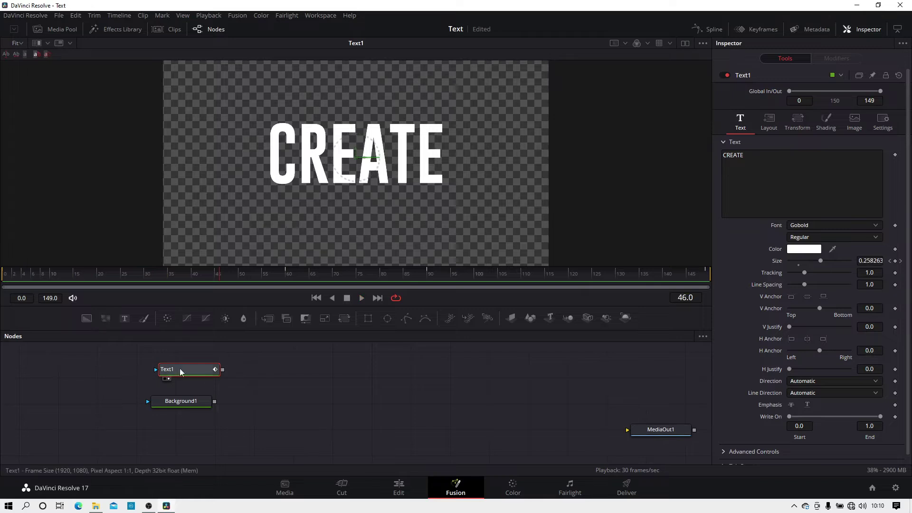
Merge Text1 over Background1, arrange the nodes with the merge to their right, and show the merge in the viewer.
left_click_drag(180, 372, 171, 373)
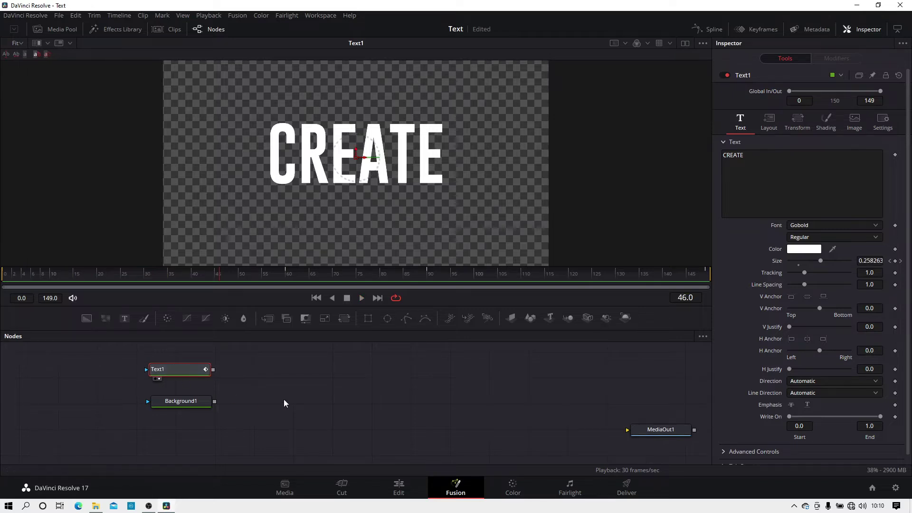
left_click_drag(284, 404, 82, 343)
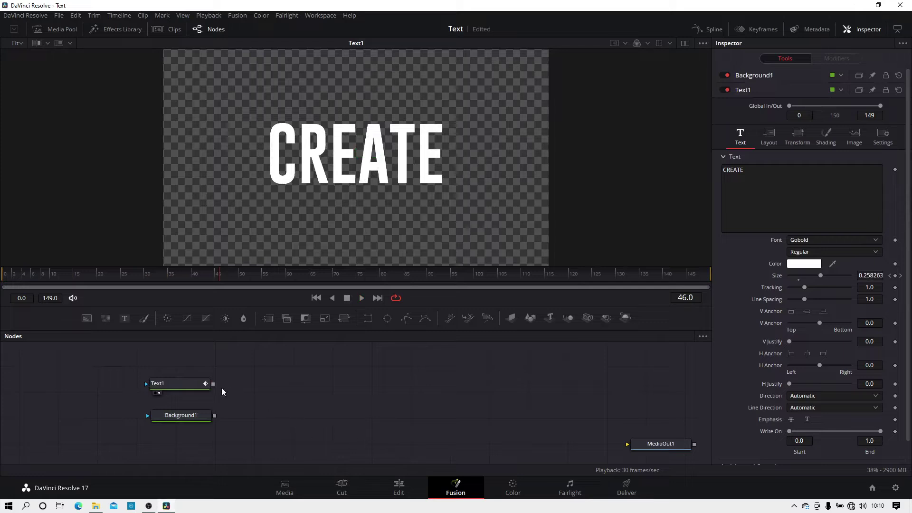
left_click_drag(213, 383, 213, 426)
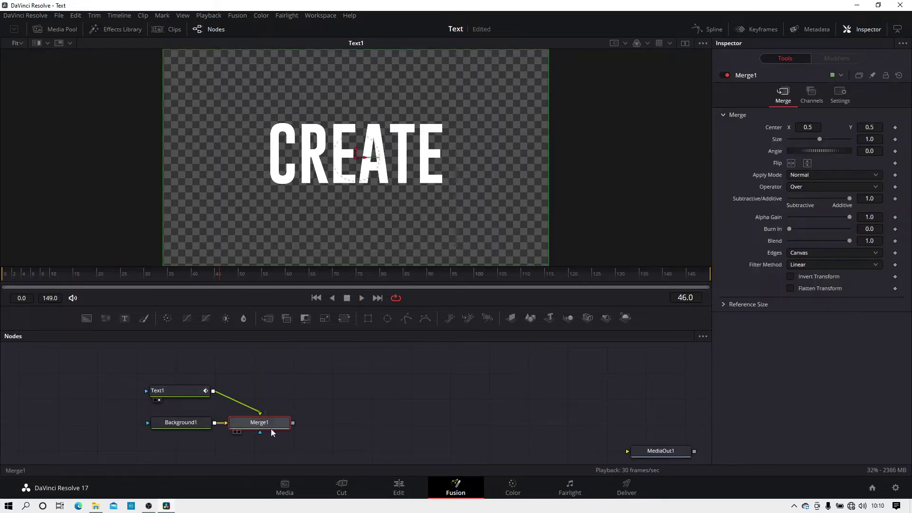
left_click_drag(271, 427, 271, 387)
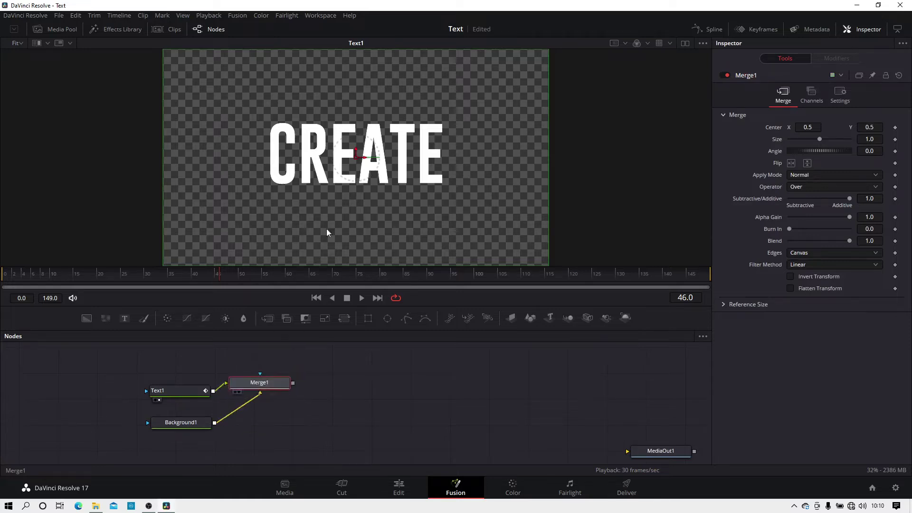
left_click_drag(327, 233, 328, 230)
left_click_drag(184, 391, 179, 371)
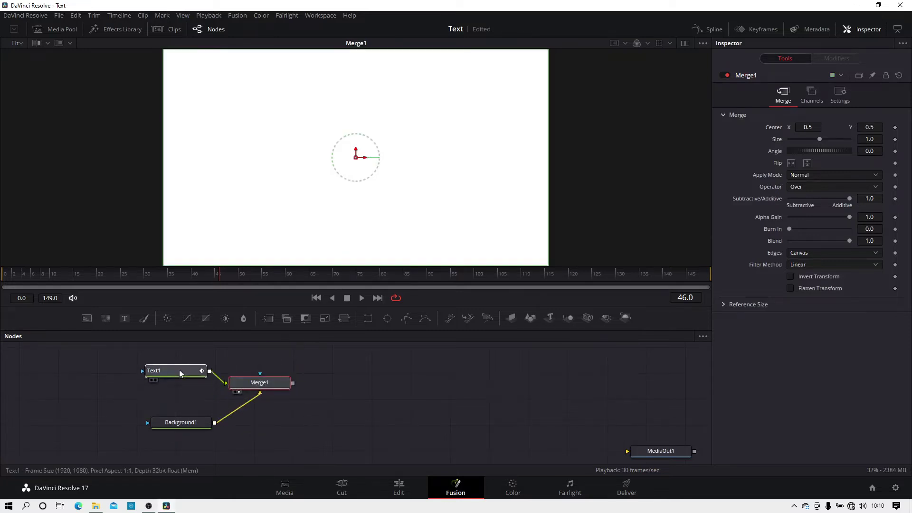
Change Text1's color to black.
left_click(180, 372)
left_click_drag(221, 280, 243, 279)
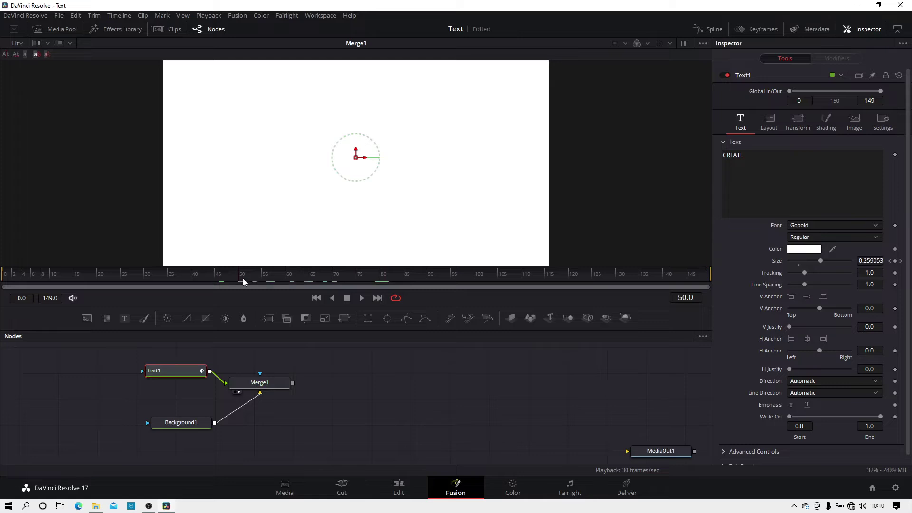
left_click_drag(195, 370, 184, 375)
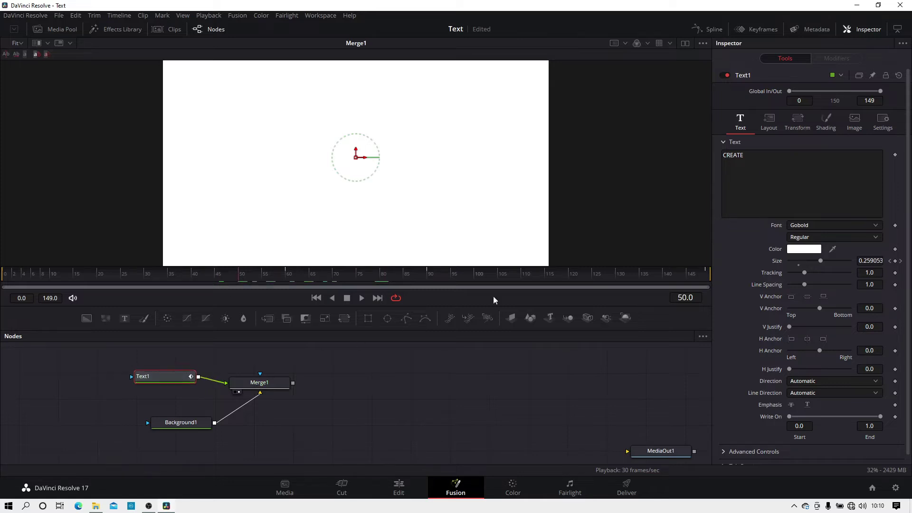
left_click(804, 252)
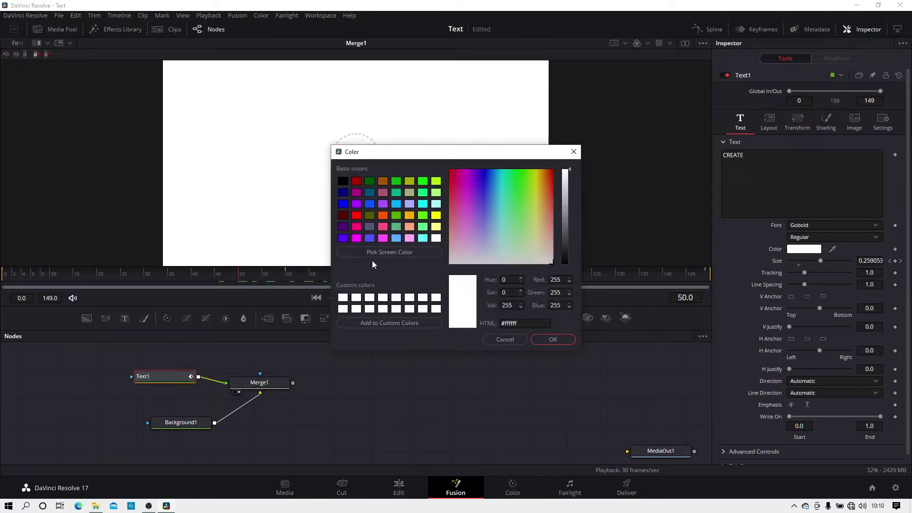
left_click(344, 183)
left_click(553, 339)
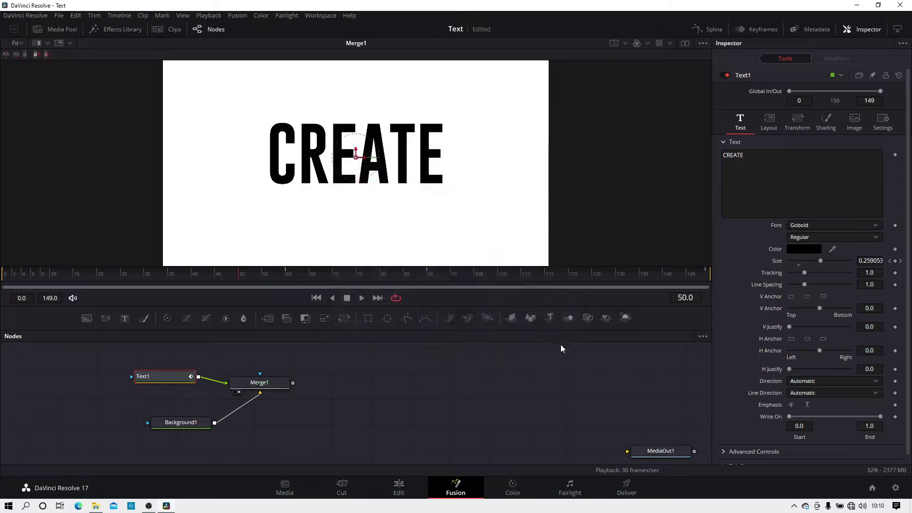
Animate Text1's Write On group with start 0.0 and end 1.0 on frame 30, and end 0.0 on frame 0.
left_click_drag(248, 277, 220, 283)
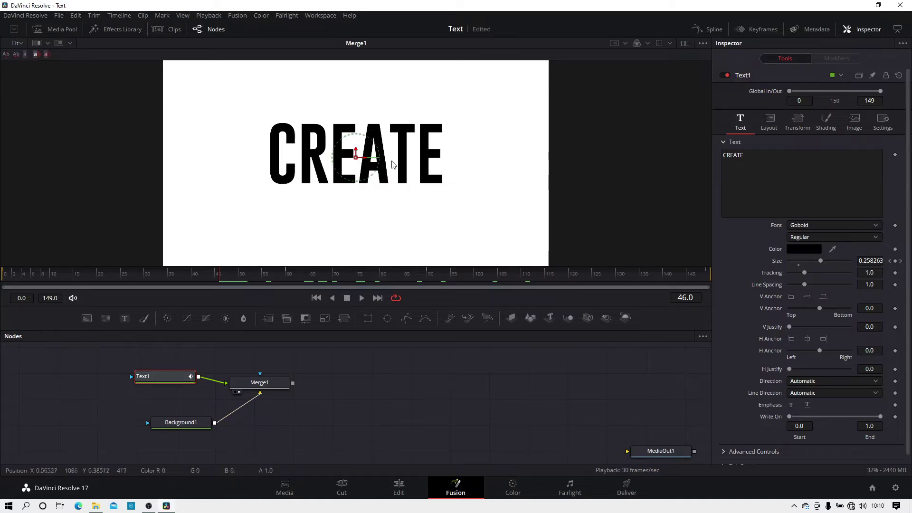
left_click_drag(243, 285, 148, 286)
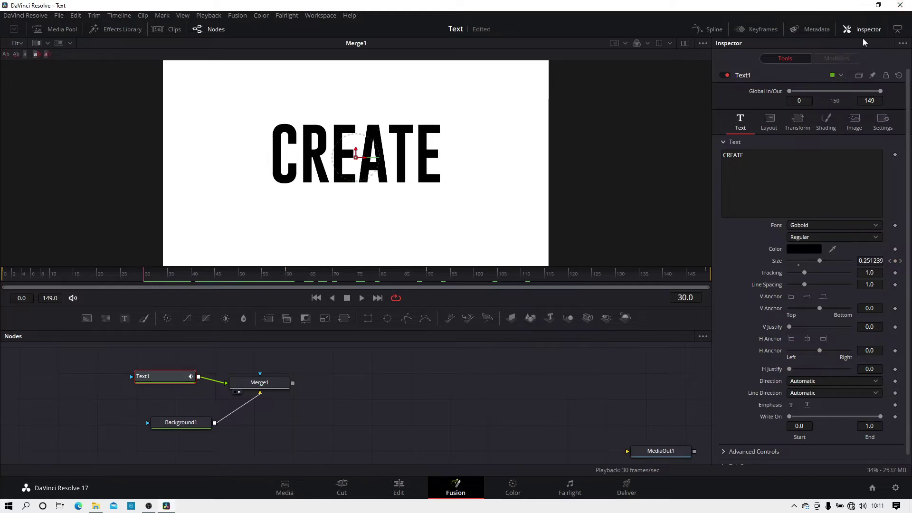
right_click(771, 417)
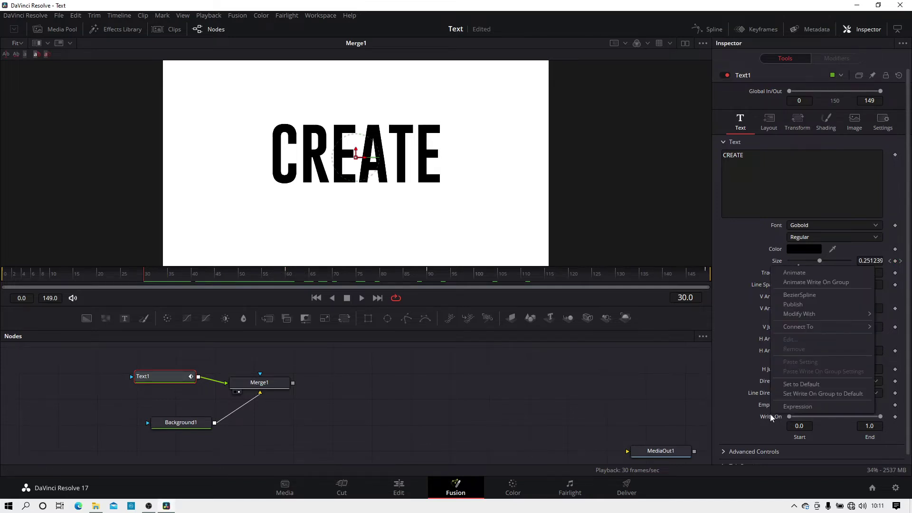
left_click(804, 280)
left_click(71, 278)
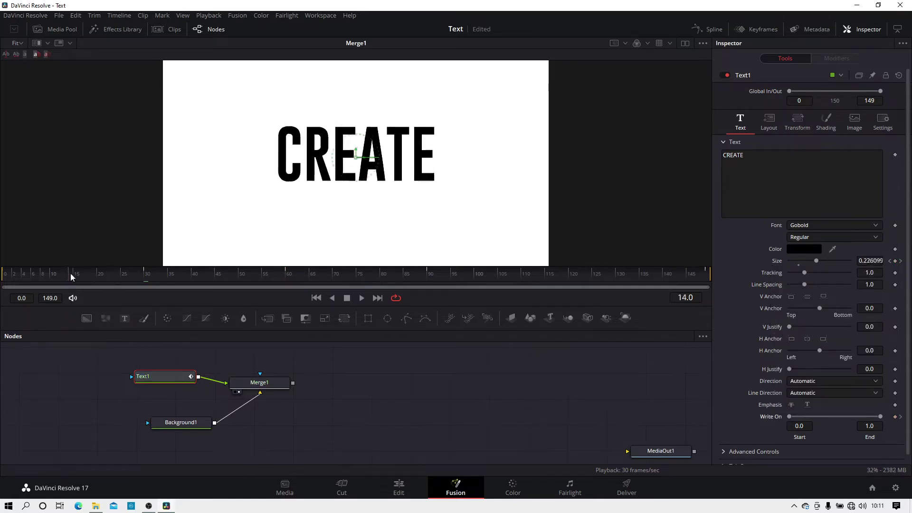
left_click_drag(71, 274, 3, 274)
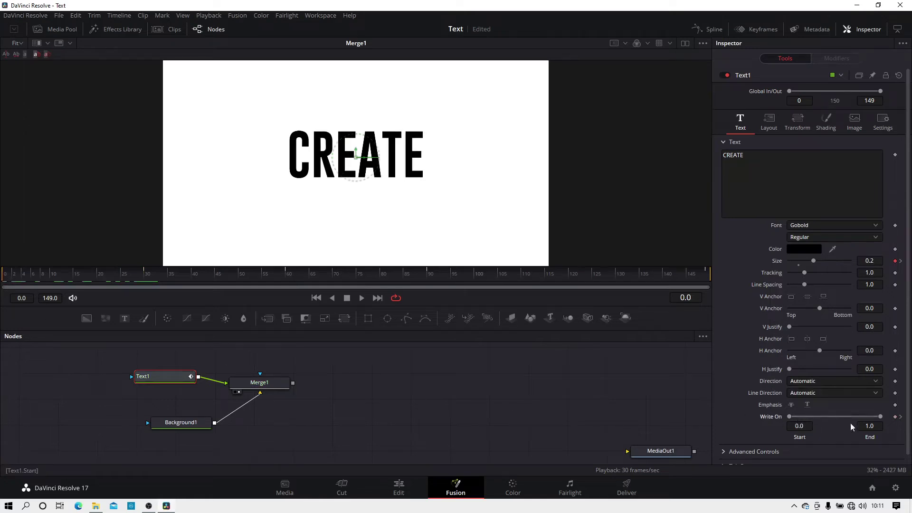
left_click_drag(883, 418, 792, 418)
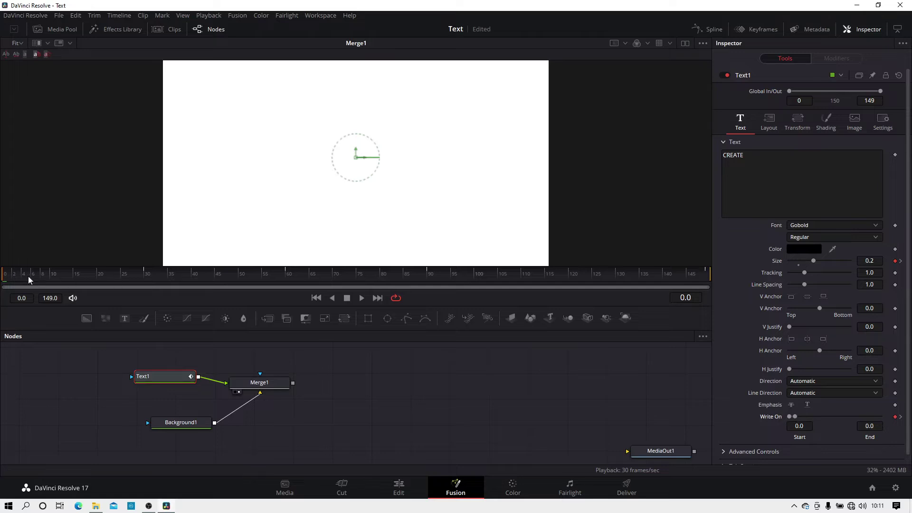
Keyframe Write On at start 0.0 and end 1.0 on frame 125, and at start 1.0 on frame 149.
left_click_drag(6, 278, 598, 285)
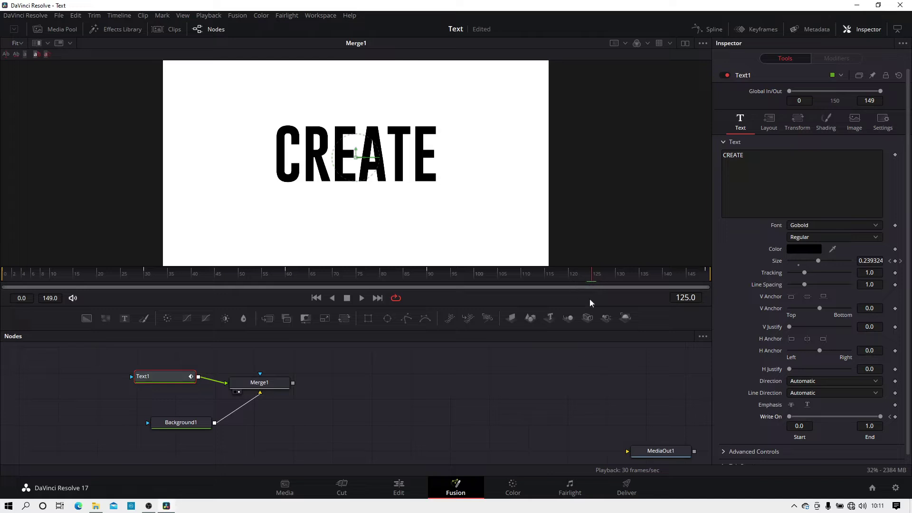
left_click(895, 418)
left_click_drag(634, 278, 722, 275)
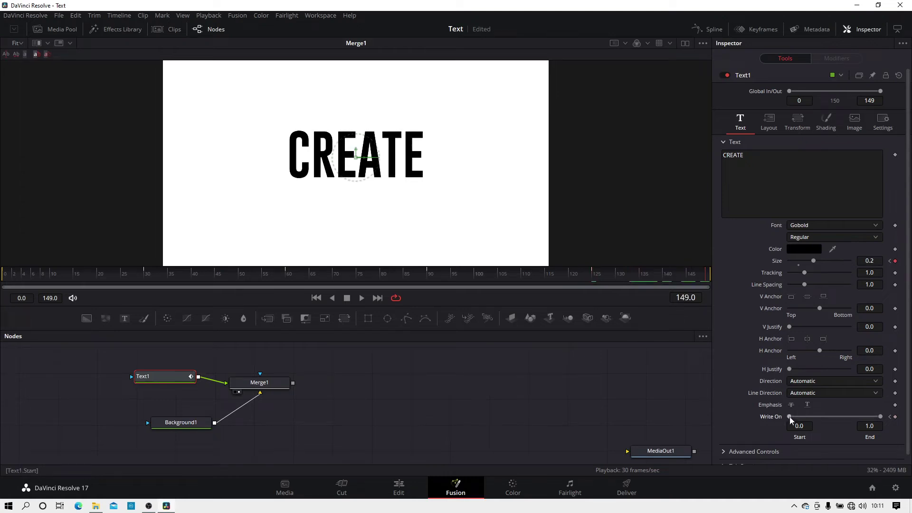
left_click_drag(790, 417, 877, 418)
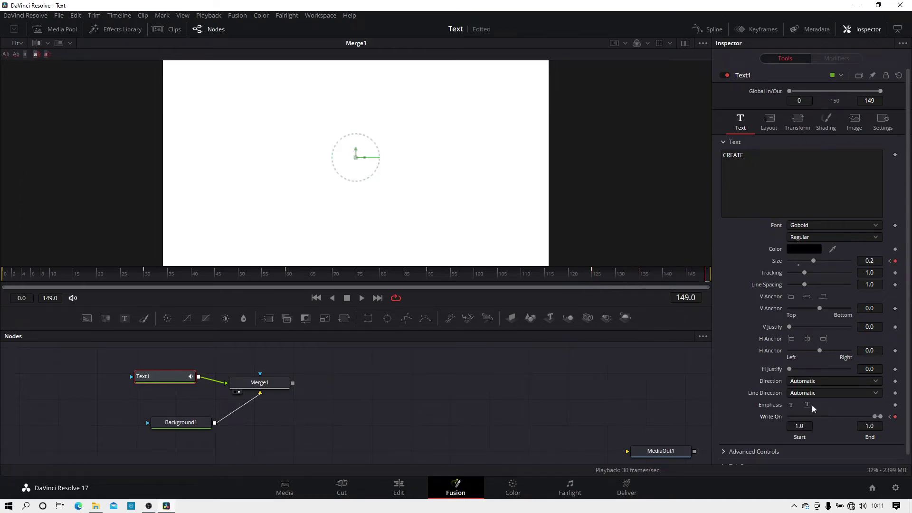
Play the write-on animation to check it and return to frame 0.
left_click(364, 299)
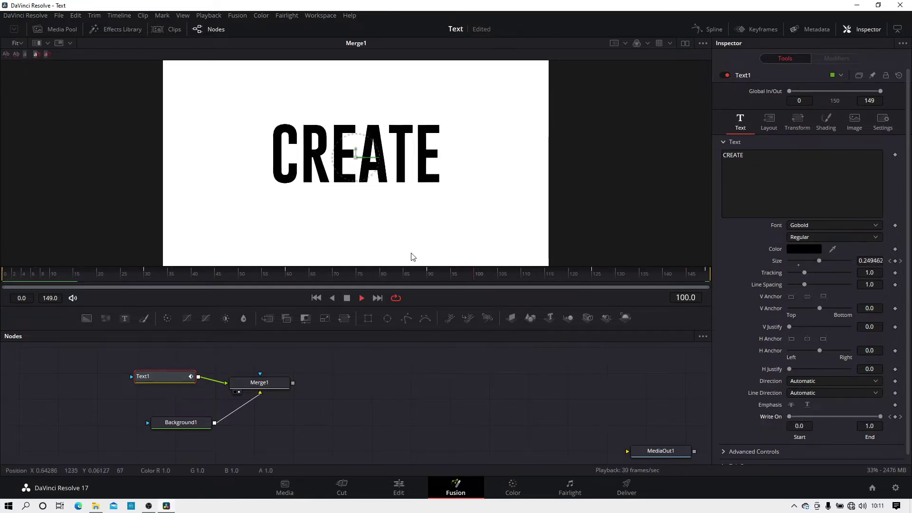
left_click(346, 298)
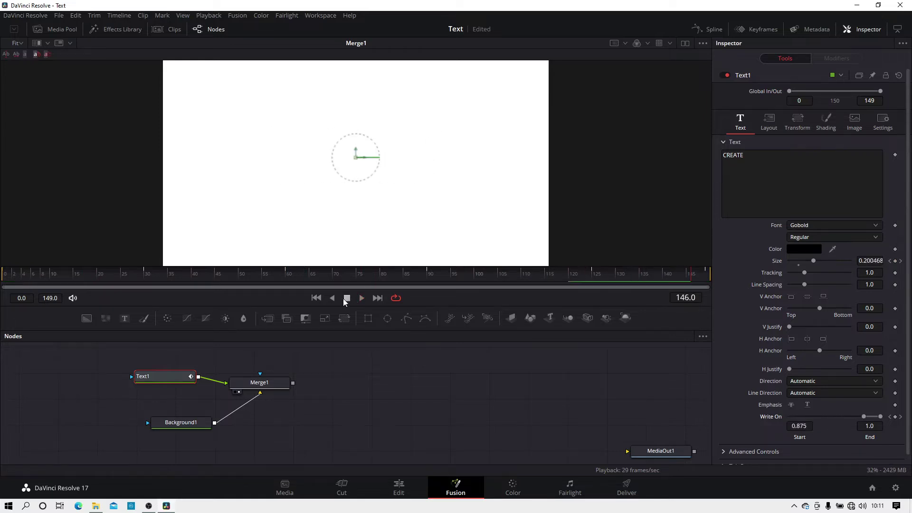
left_click(349, 280)
left_click_drag(349, 279, 5, 280)
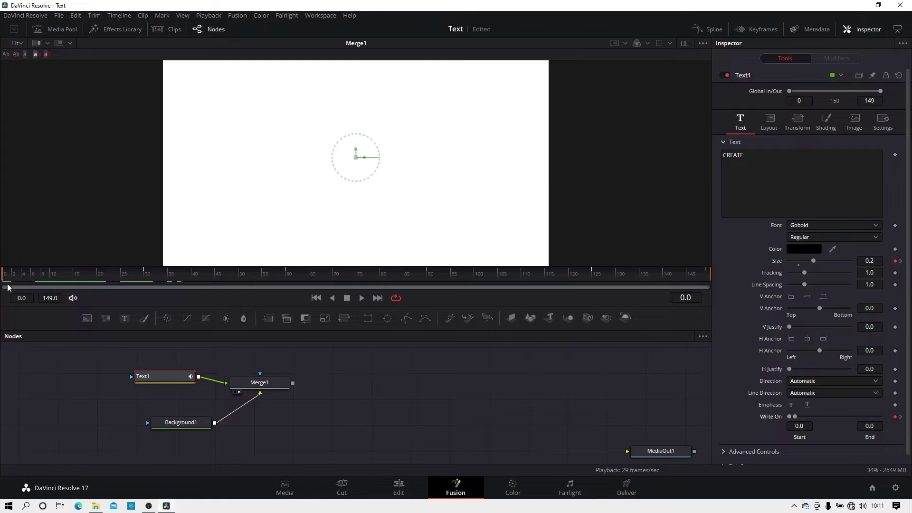
Display only Text1's End curve, fitted in the Spline editor.
left_click(698, 28)
left_click(30, 373)
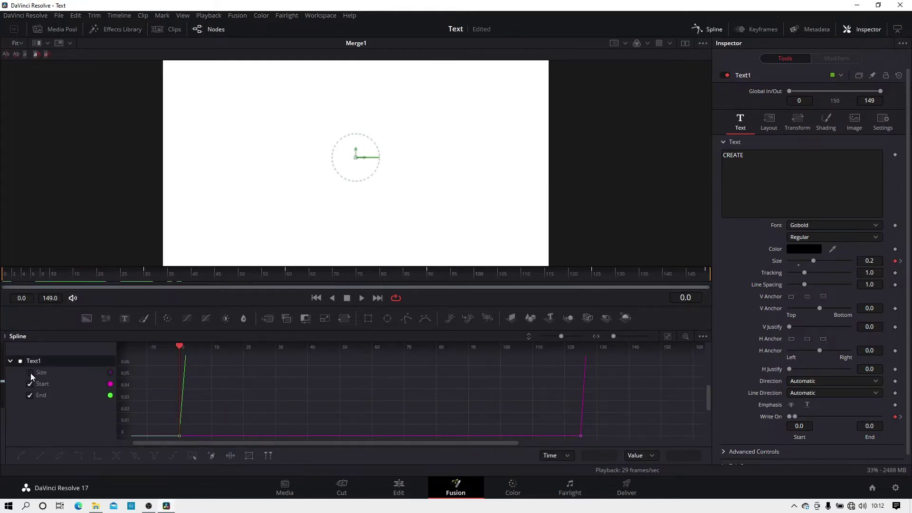
left_click(34, 385)
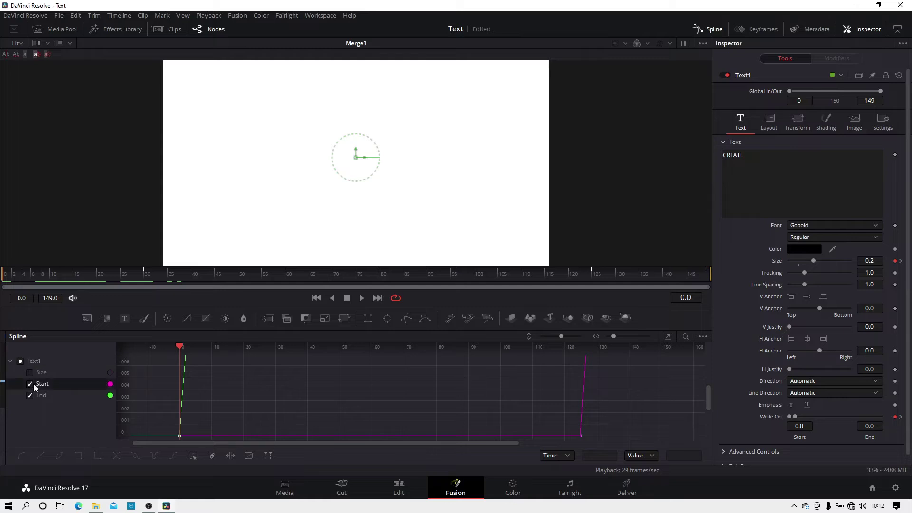
left_click(30, 383)
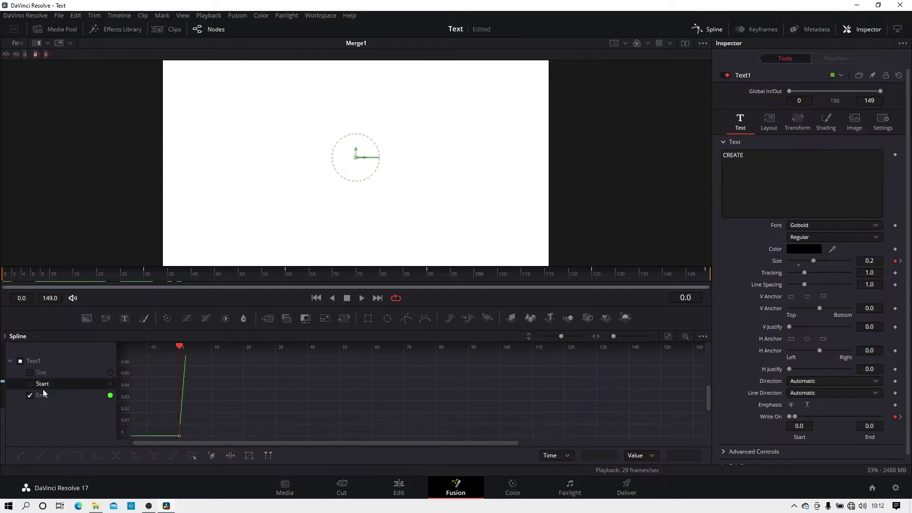
left_click(669, 336)
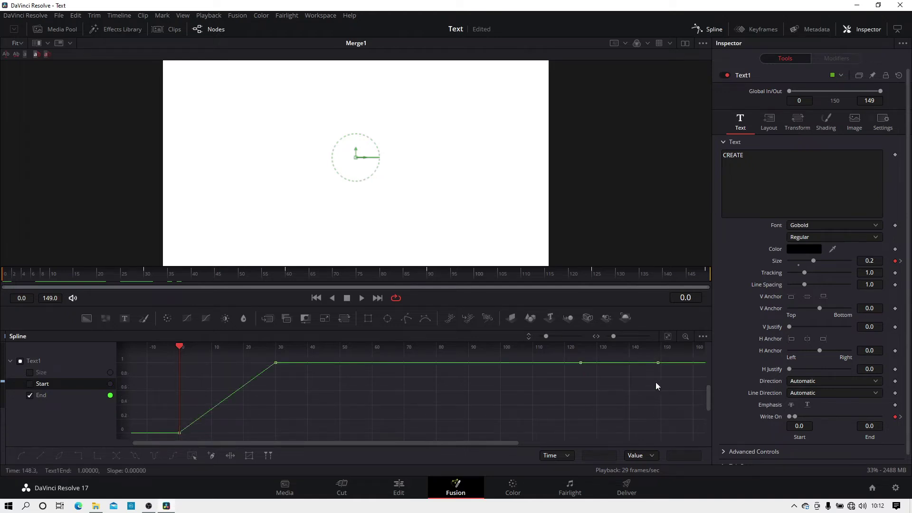
Delete the redundant End keyframes on frames 125 and 149 and smooth the two remaining keyframes.
left_click_drag(677, 381, 438, 341)
left_click_drag(685, 378, 524, 354)
key("Delete")
left_click(669, 337)
left_click_drag(681, 355, 148, 455)
left_click(151, 456)
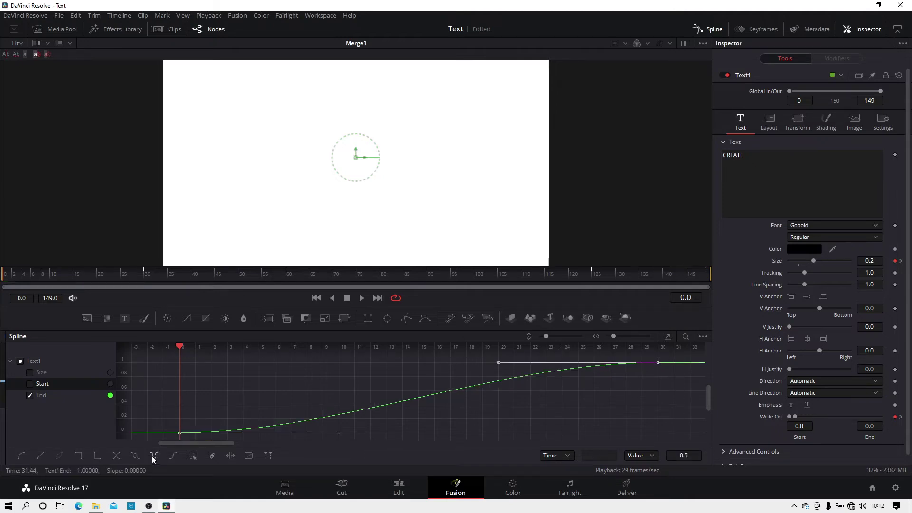
Hide the End curve and display only Text1's Start curve, fitted in the Spline editor.
left_click(29, 394)
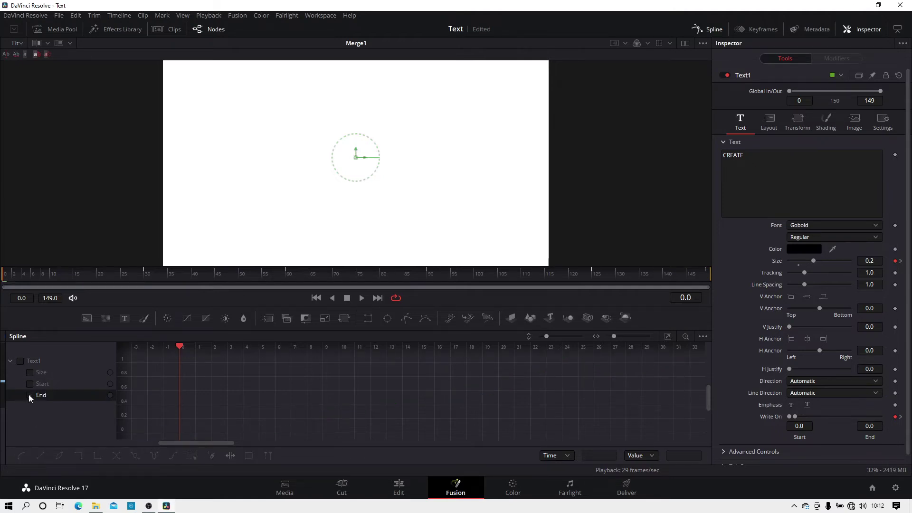
left_click(30, 385)
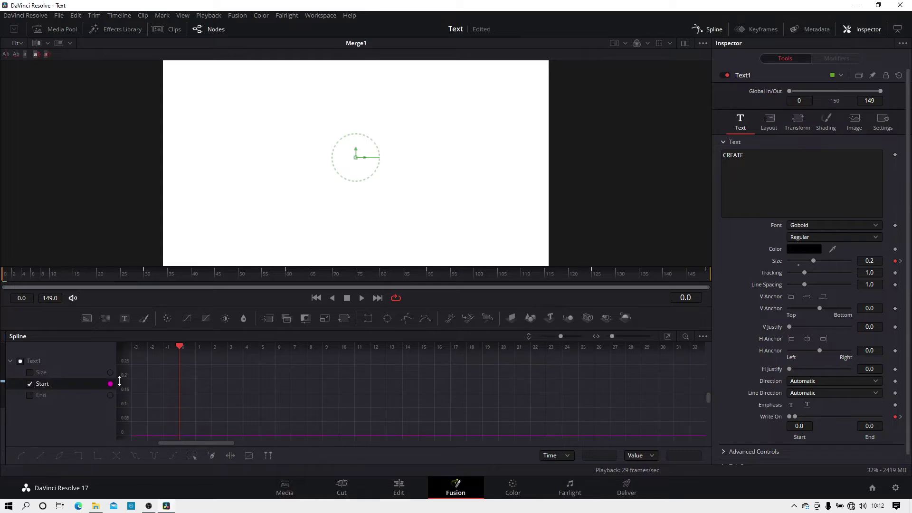
left_click(668, 337)
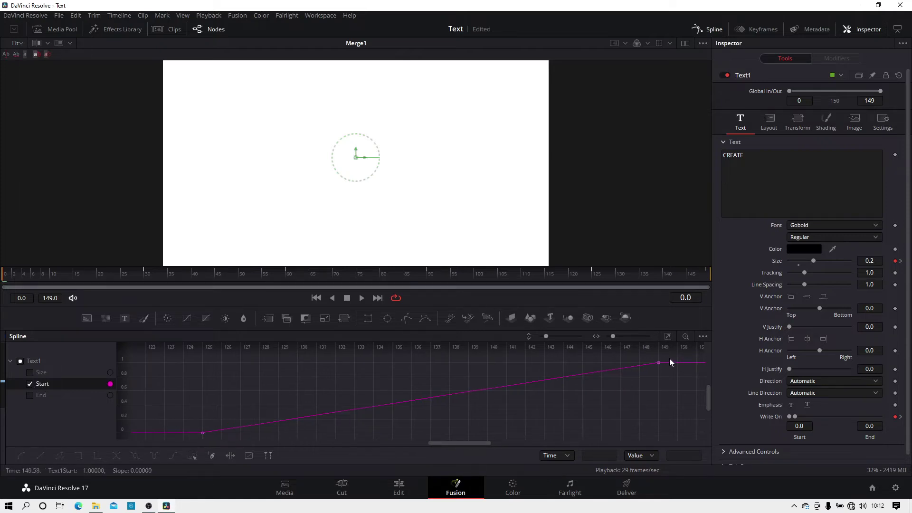
Smooth both keyframes of Text1's Start curve and close the Spline editor.
left_click_drag(670, 358, 172, 450)
key("shift+s")
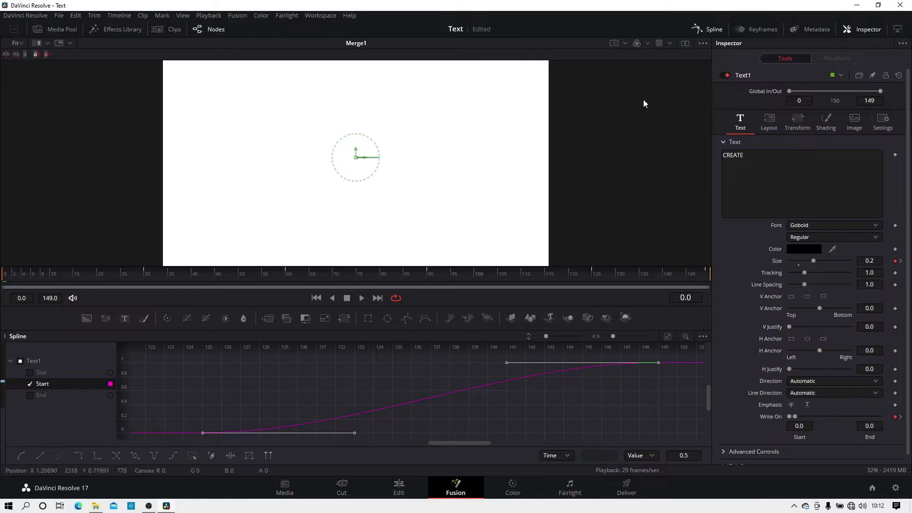
left_click(713, 29)
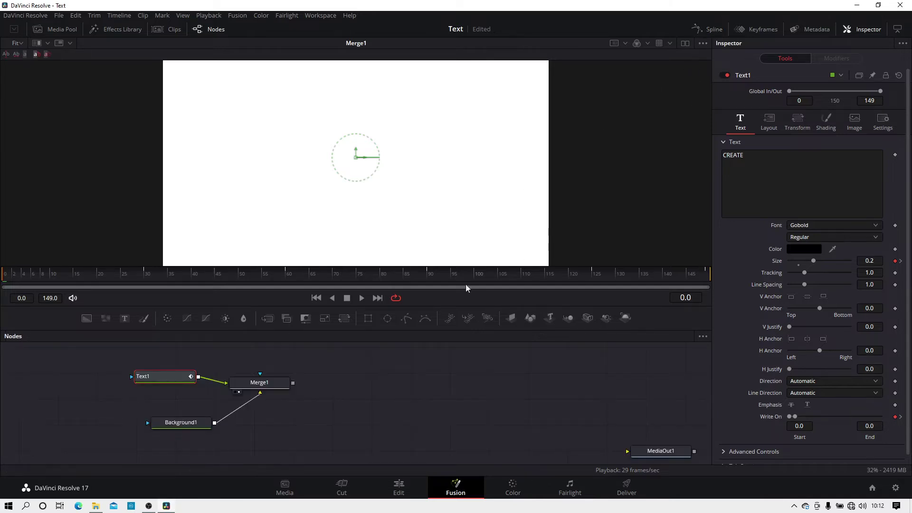
Play the smoothed text animation to check it and return to frame 0.
left_click(364, 298)
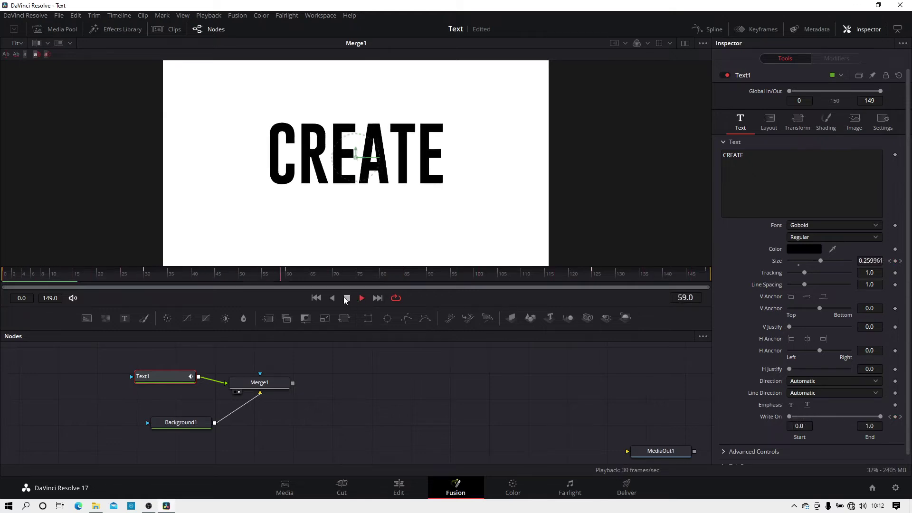
left_click(345, 300)
left_click_drag(339, 276, 2, 278)
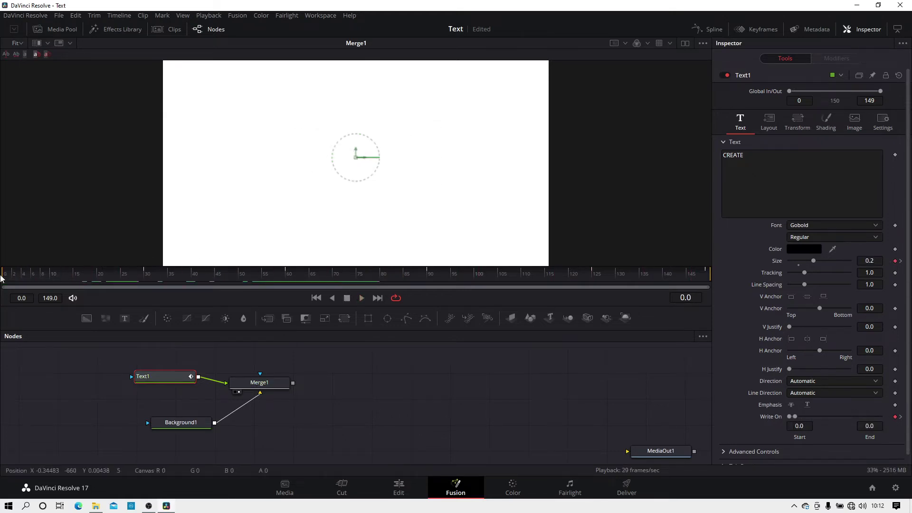
Set node arrangement to grid and align the nodes, with Text1 level with Merge1 and Background1 directly below Merge1.
left_click(356, 380)
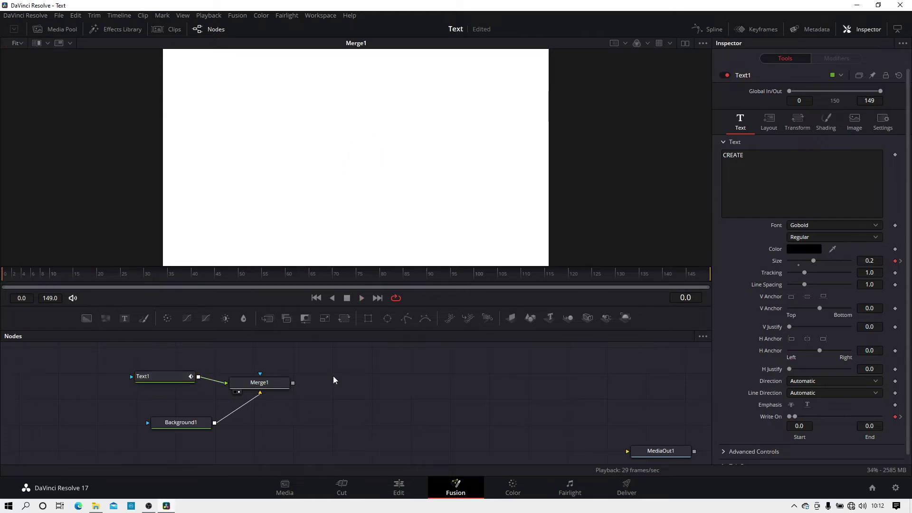
right_click(384, 363)
mouse_move(420, 241)
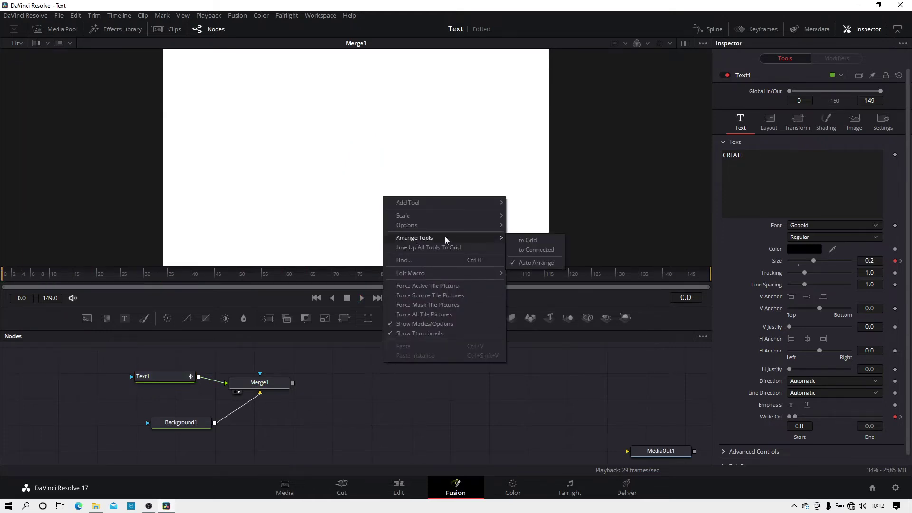
left_click(524, 242)
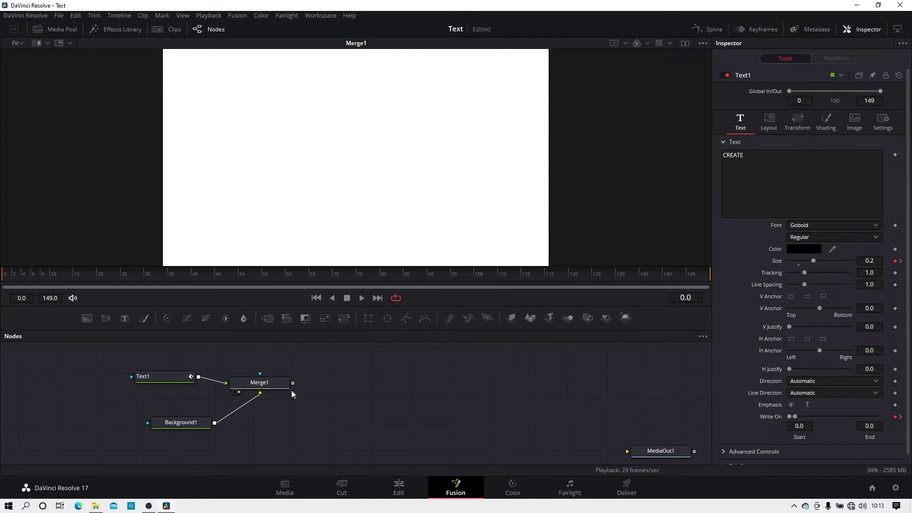
left_click_drag(177, 375, 181, 383)
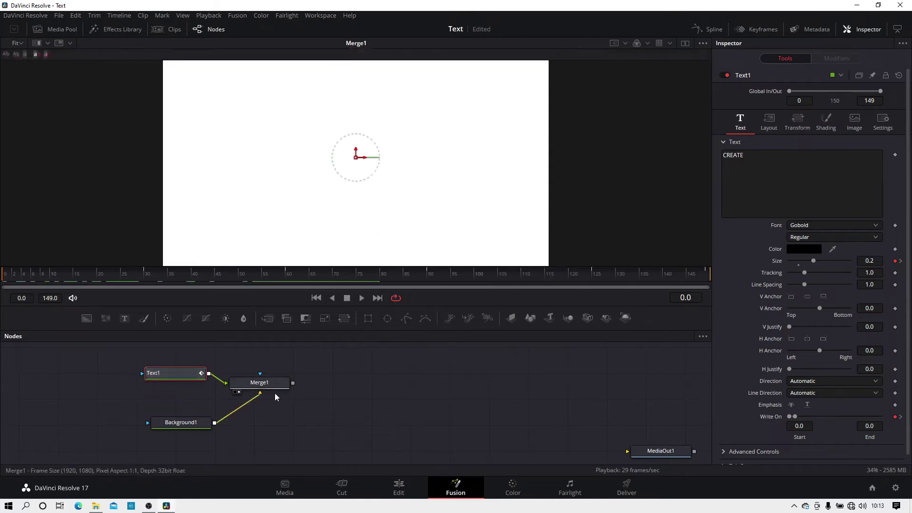
left_click_drag(272, 386, 263, 385)
left_click_drag(184, 426, 276, 401)
left_click(457, 363)
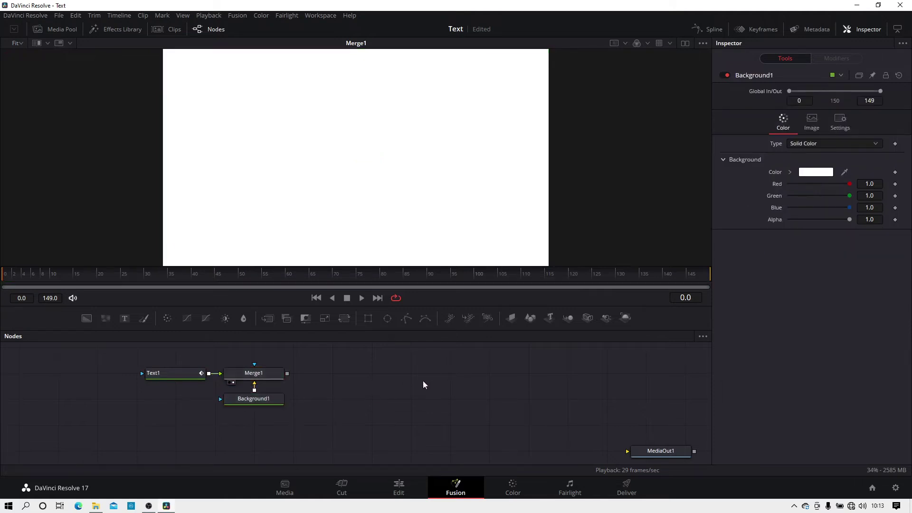
Add an Invert Color node after Merge1 and show its output in the viewer at frame 78.
left_click(272, 374)
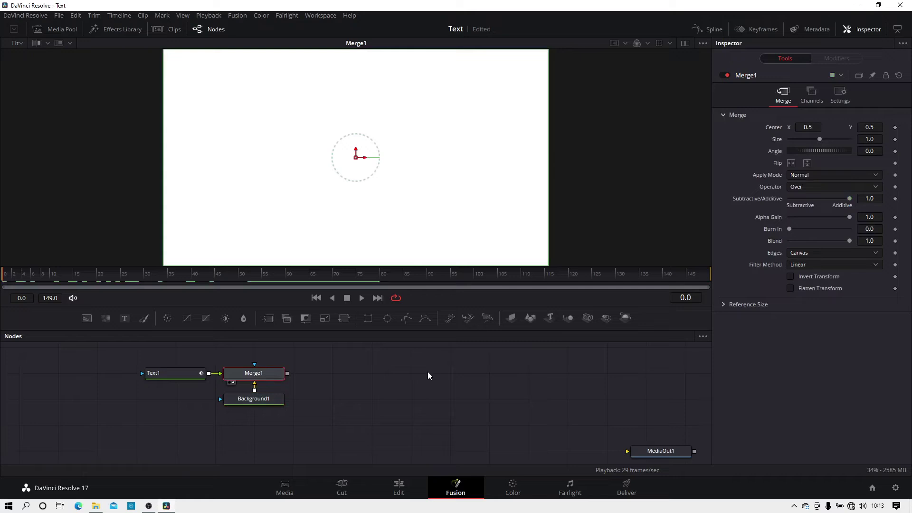
key("shift+space")
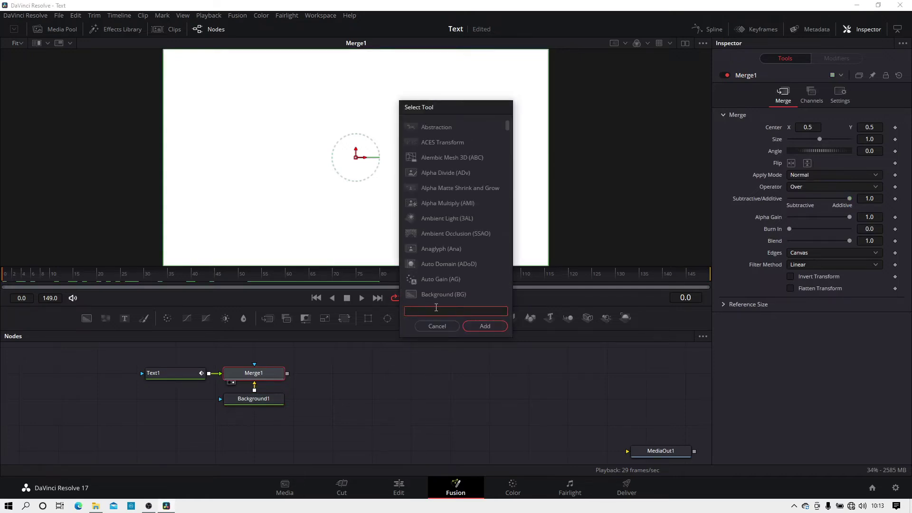
type("invert")
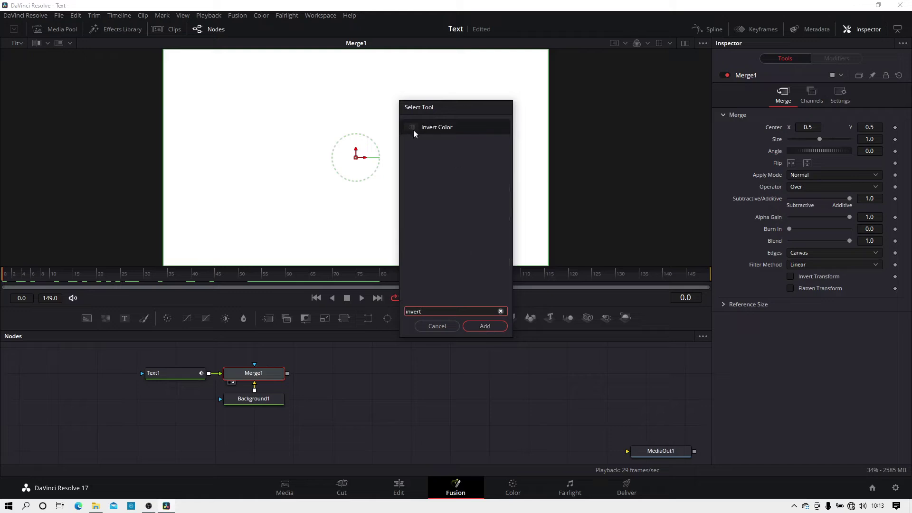
left_click(478, 328)
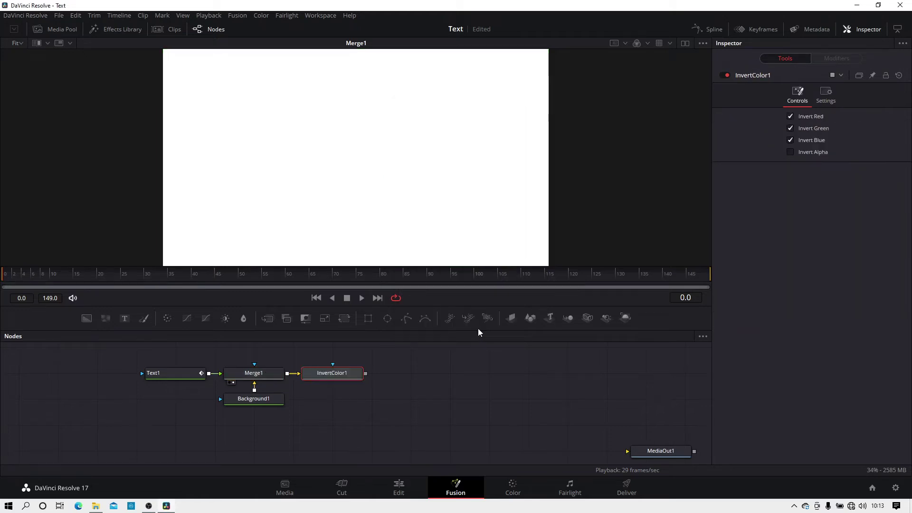
left_click_drag(332, 373, 323, 189)
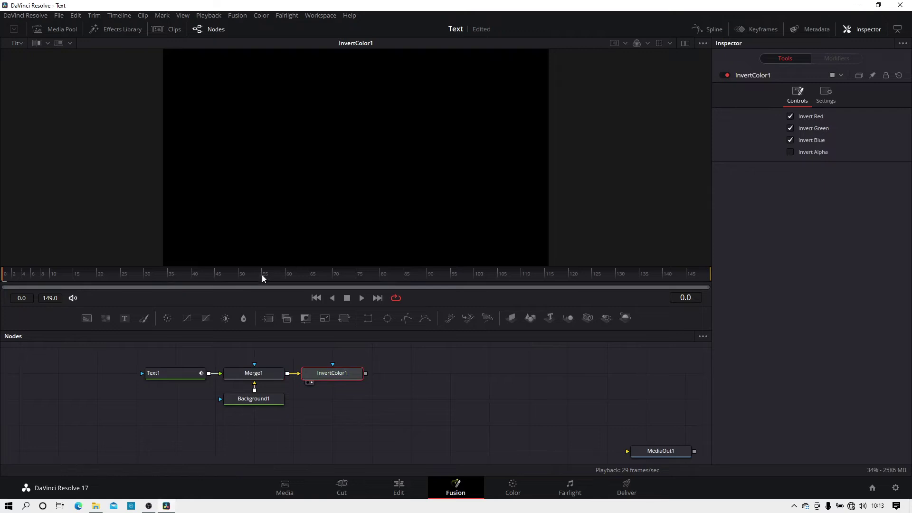
left_click_drag(262, 275, 376, 301)
Add a Rectangle mask to InvertColor1 and place it directly above that node.
left_click_drag(441, 370, 411, 404)
left_click(358, 381)
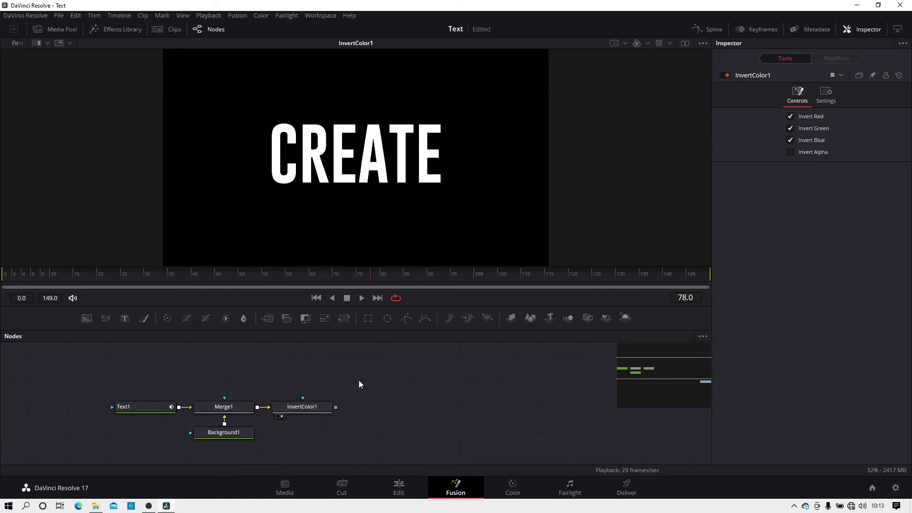
left_click(369, 320)
left_click_drag(352, 380, 309, 416)
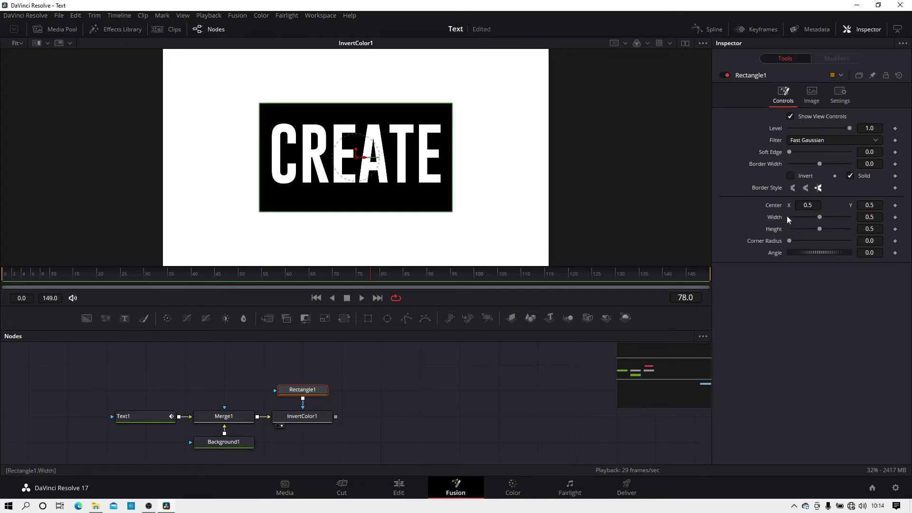
Set Rectangle1's width to 1.0 and height to 0.4.
left_click(878, 218)
type("1")
key("Return")
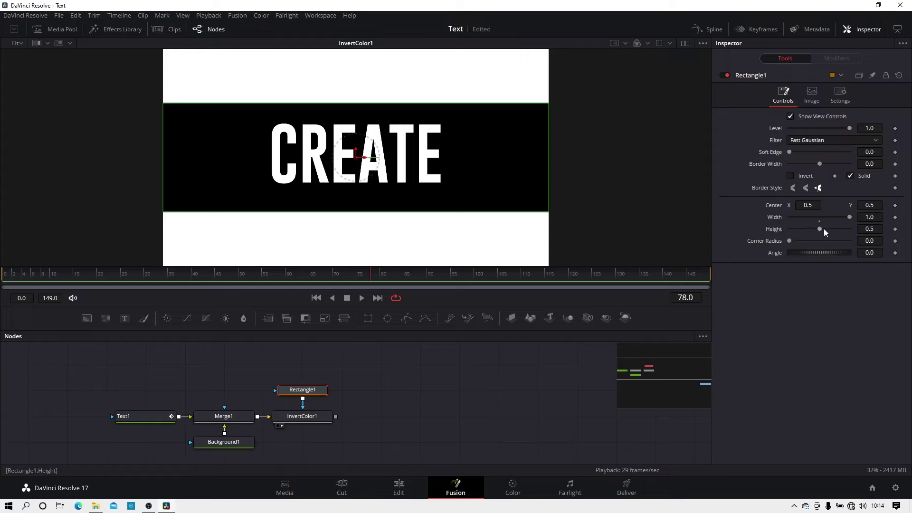
left_click(877, 229)
key("BackSpace")
type(".4")
key("Tab")
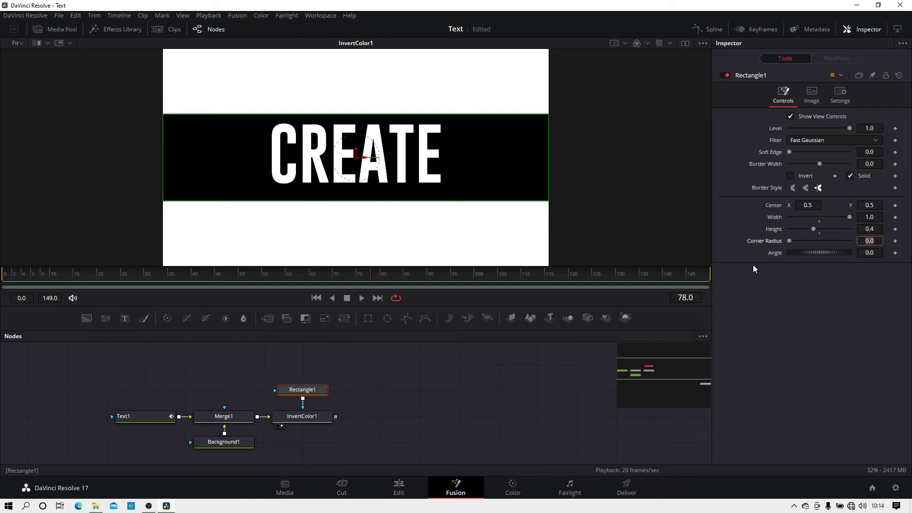
Rotate Rectangle1 to an angle of 60 and set its center X to 0.55.
left_click(879, 251)
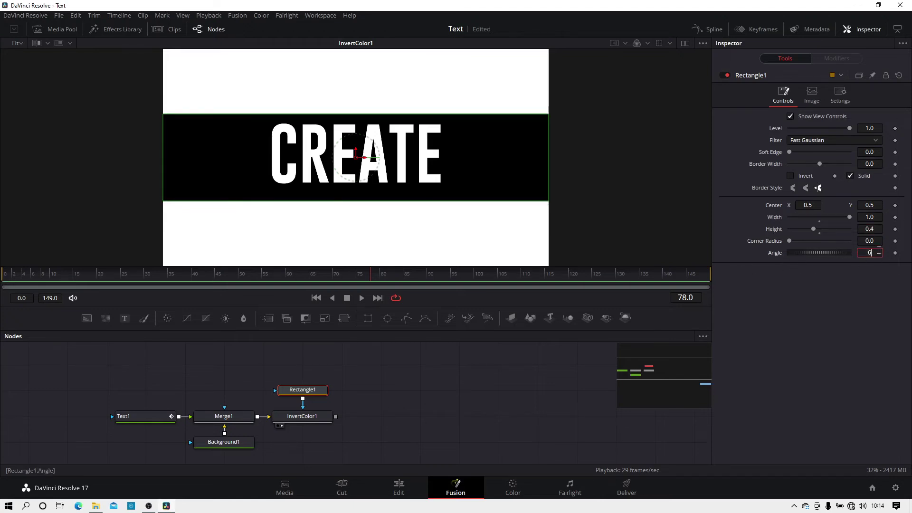
type("60")
key("Tab")
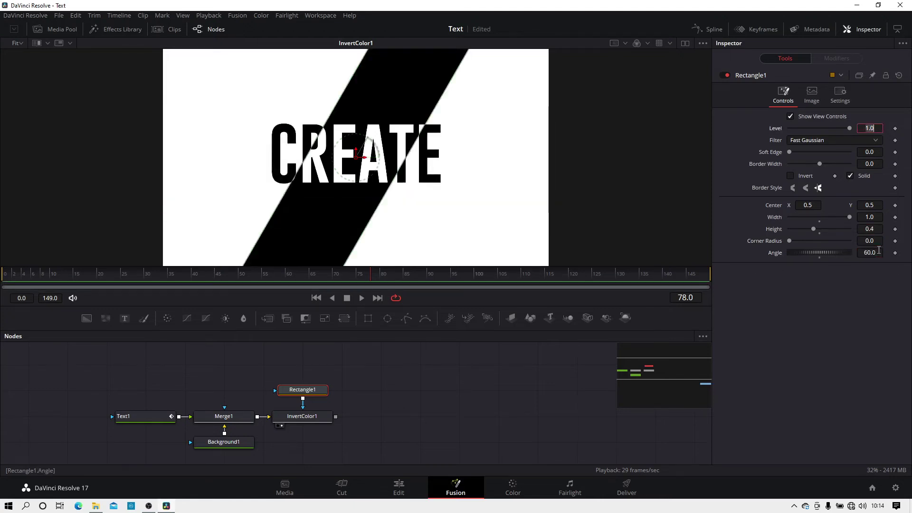
left_click(816, 207)
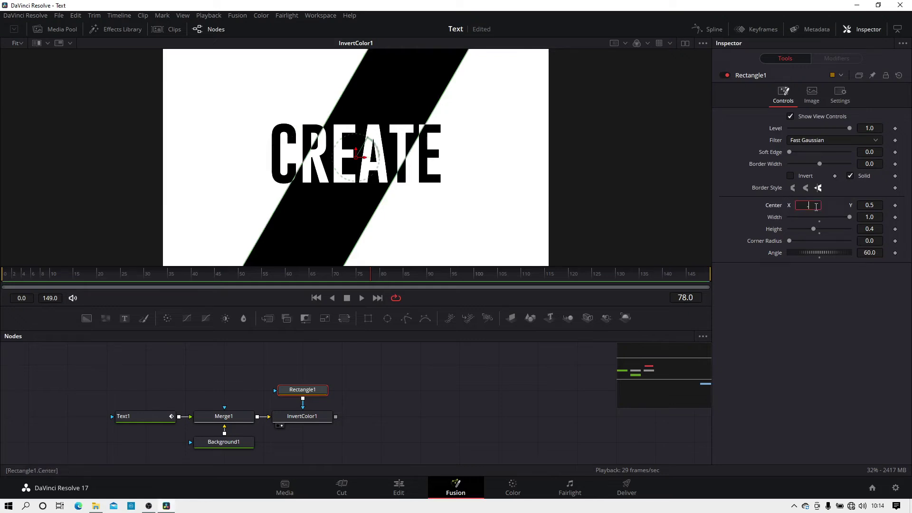
type(".56")
key("Tab")
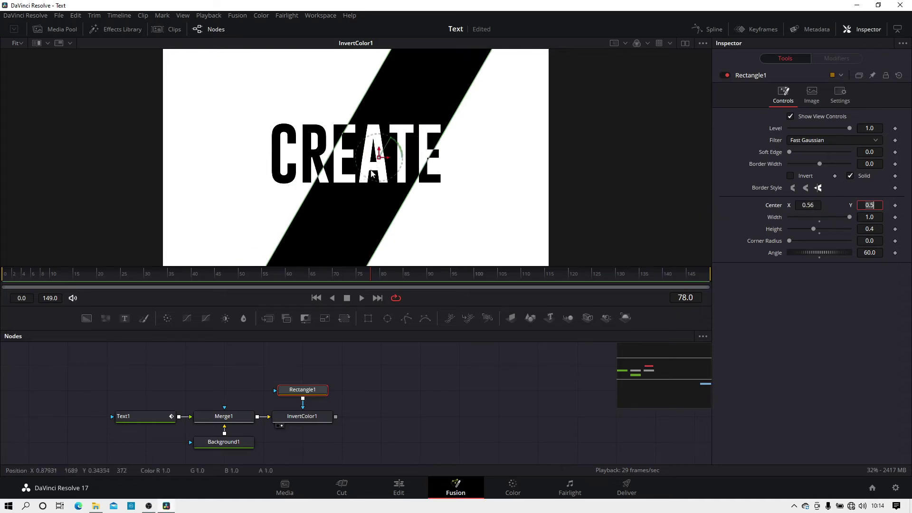
left_click(819, 206)
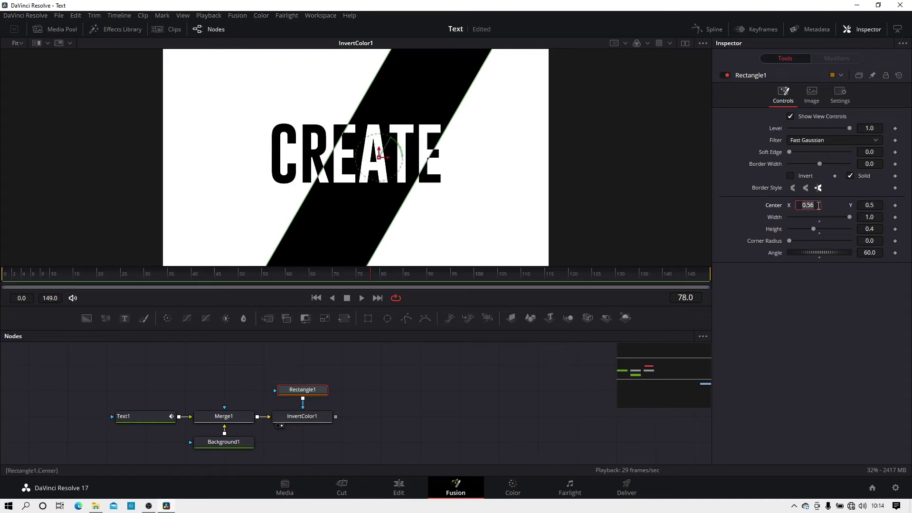
type(".")
key("Tab")
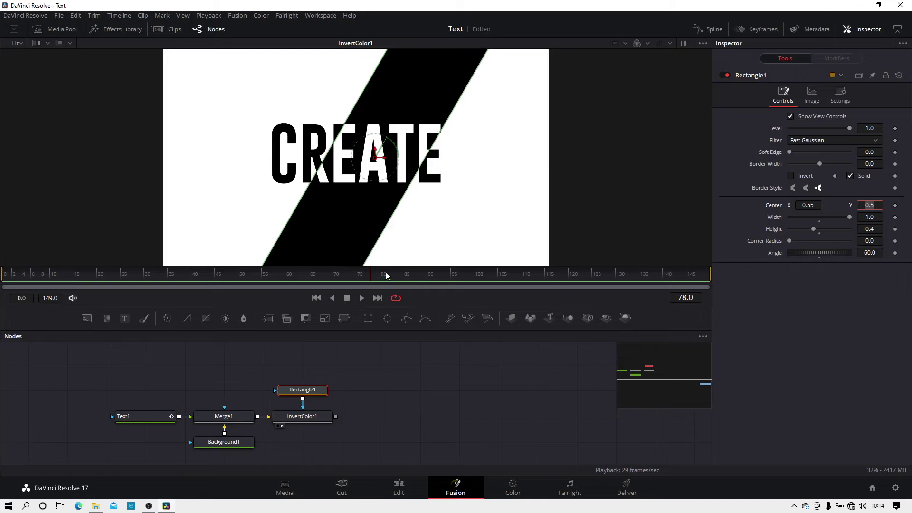
Animate Rectangle1's Center starting with a keyframe at frame 60.
left_click_drag(386, 275, 286, 278)
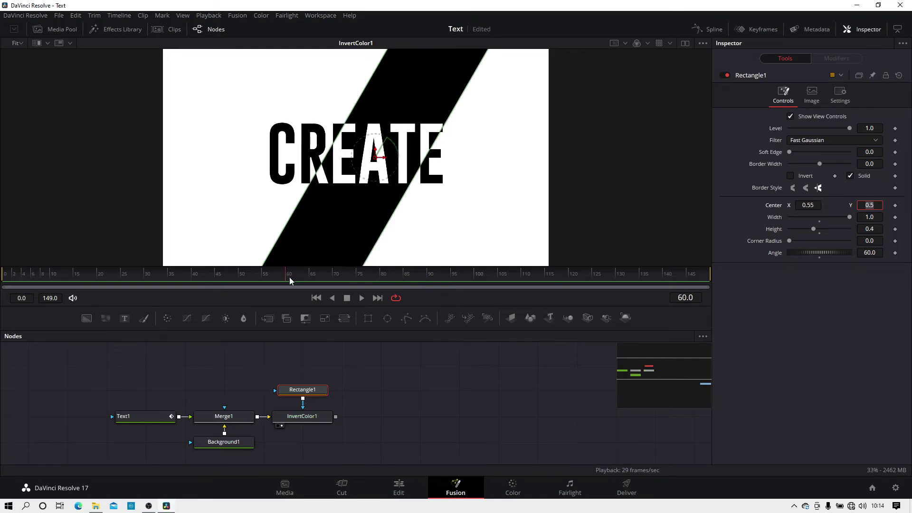
right_click(774, 207)
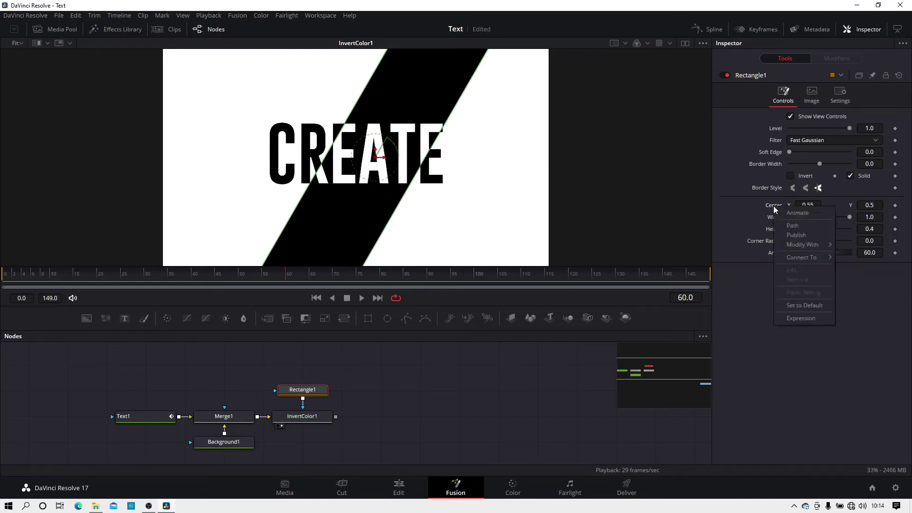
left_click(791, 216)
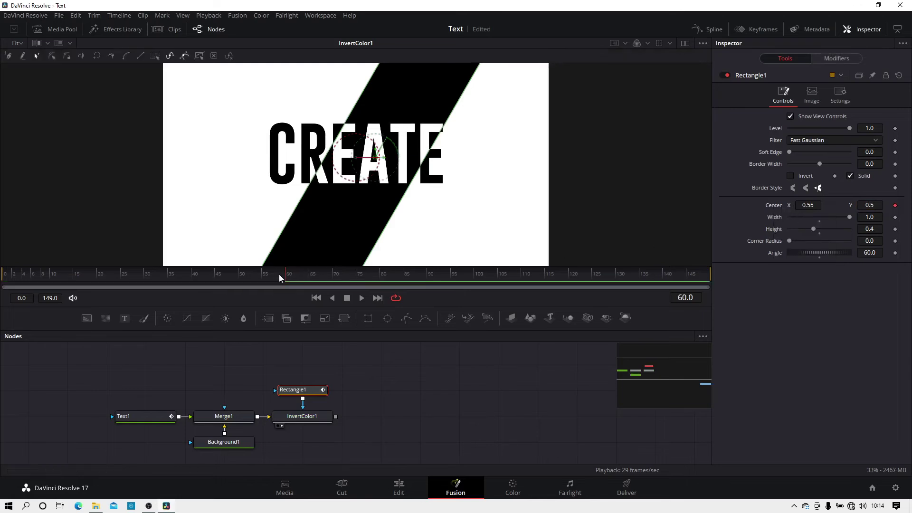
At frame 0, move Rectangle1 off the canvas to the left with its center X at -0.3.
left_click_drag(279, 275, 2, 285)
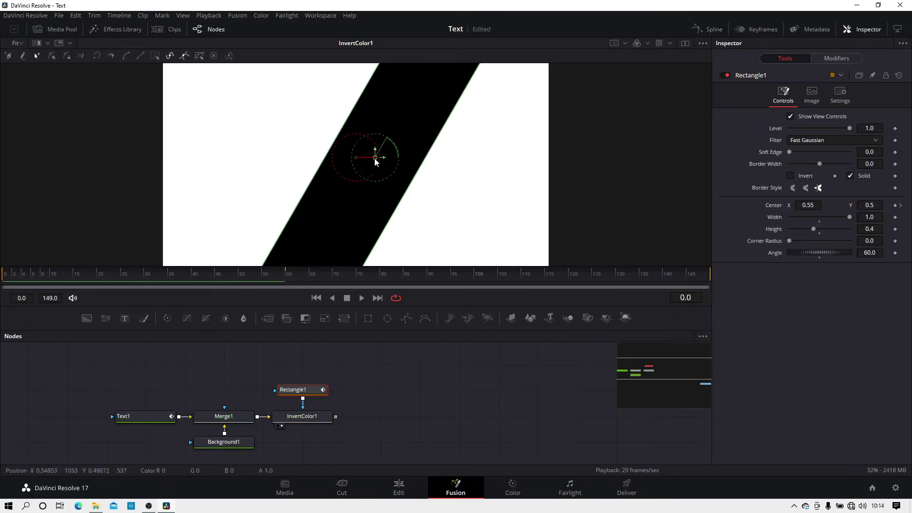
left_click_drag(376, 158, 42, 161)
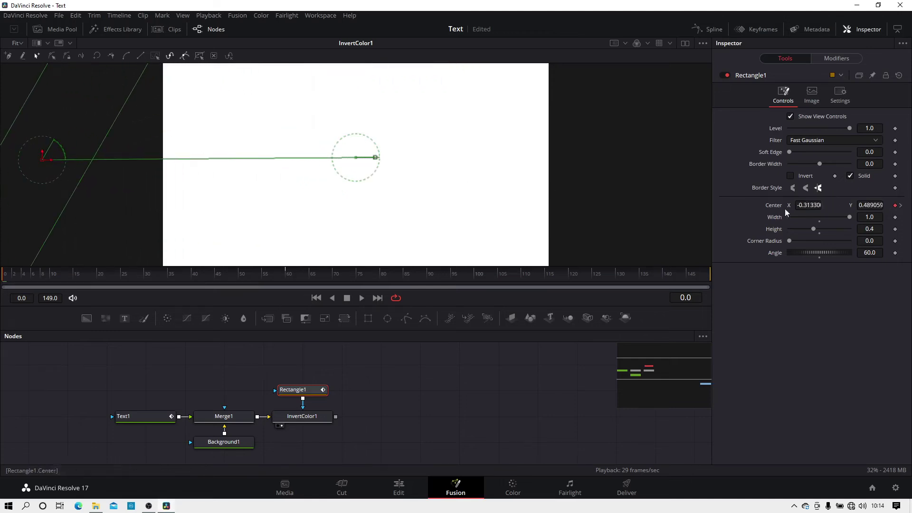
left_click(816, 205)
type("-0")
type(".3")
key("Tab")
At frame 90, shift Rectangle1 left to a center of about X 0.43, Y 0.50.
left_click_drag(340, 275, 432, 282)
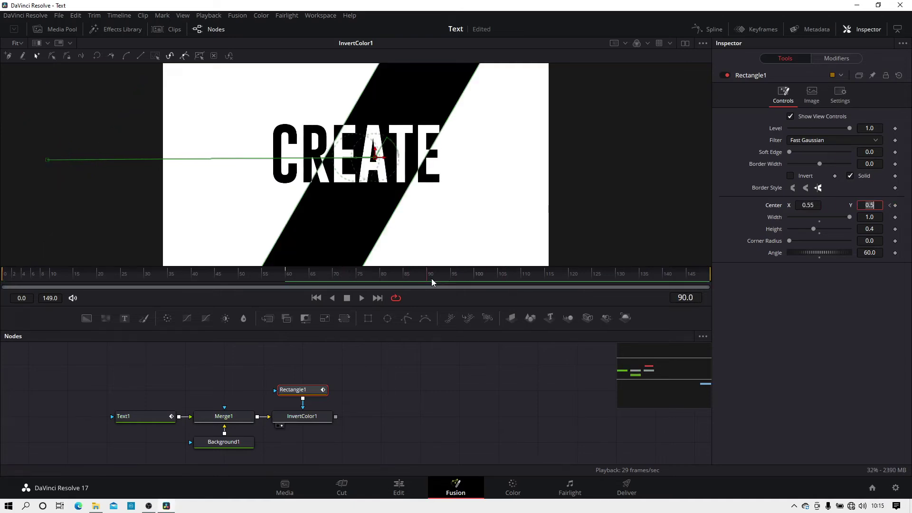
left_click(375, 158)
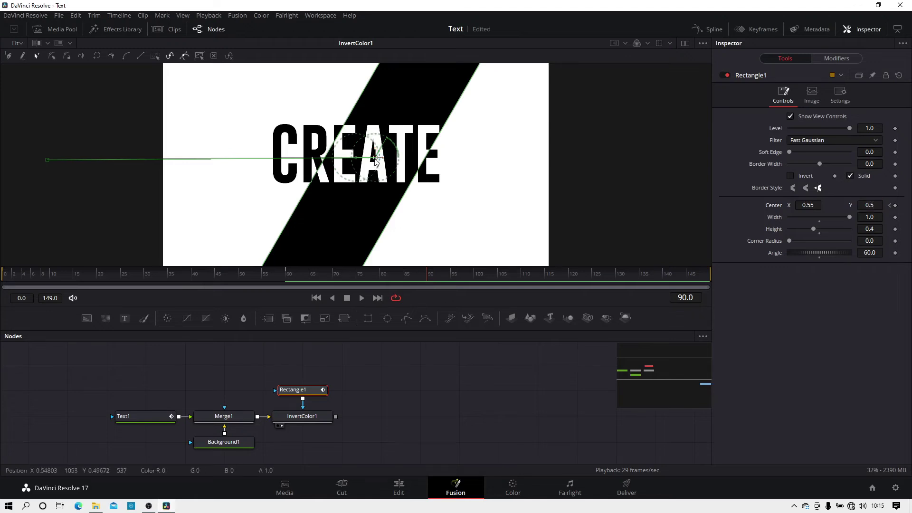
left_click_drag(375, 158, 329, 159)
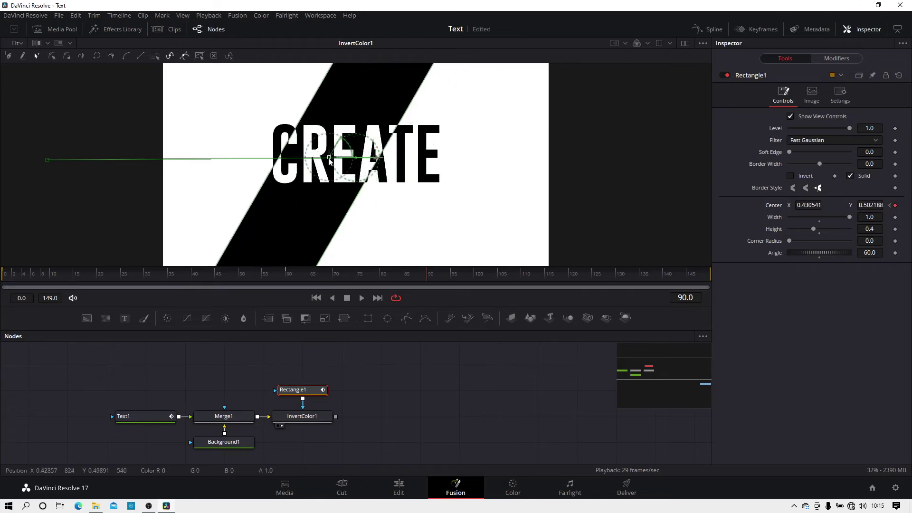
At frame 149, move Rectangle1 off the canvas past its right edge with its center X at 1.3.
left_click_drag(438, 276, 768, 272)
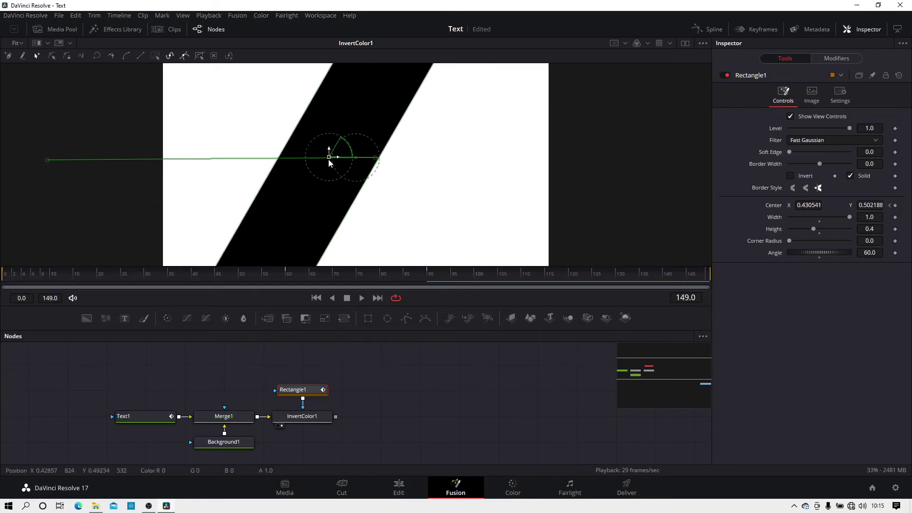
left_click_drag(330, 158, 671, 157)
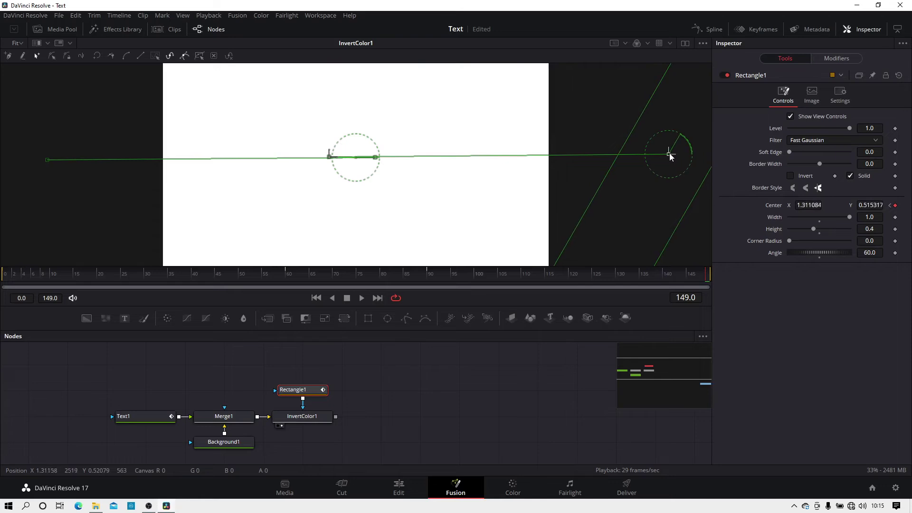
left_click(814, 205)
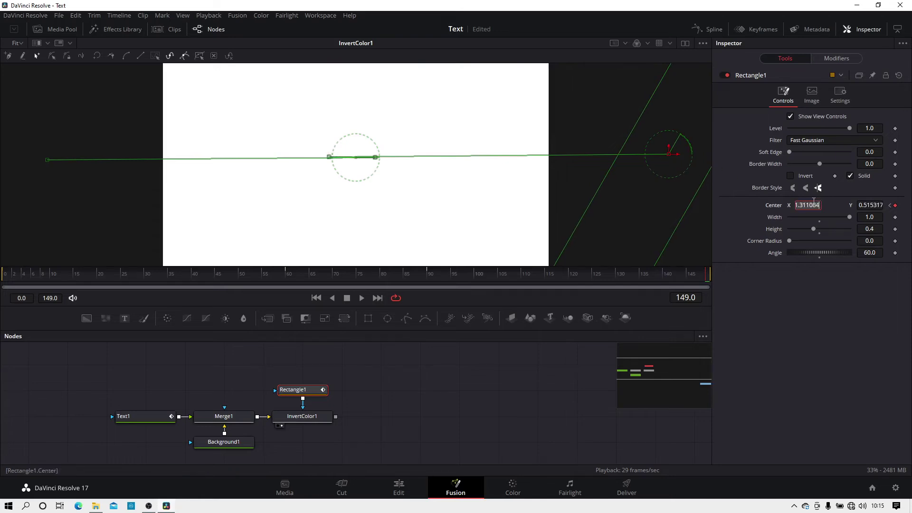
type("1.3")
key("Tab")
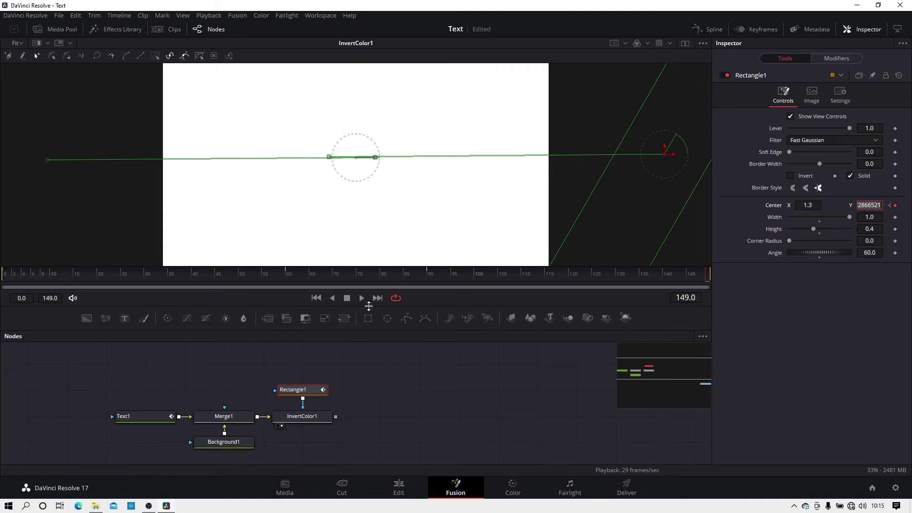
Play back the band's sweep across the CREATE text and return to frame 0.
left_click(364, 301)
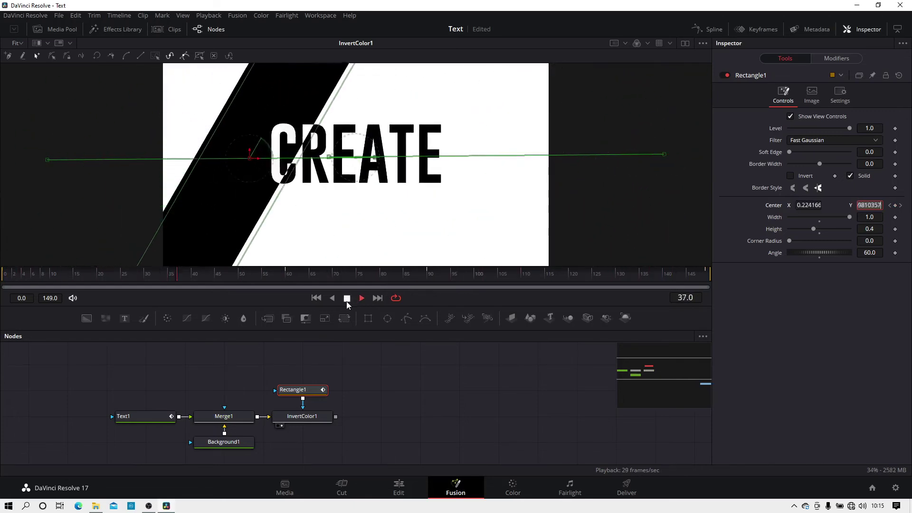
left_click(144, 276)
left_click_drag(144, 275, 4, 280)
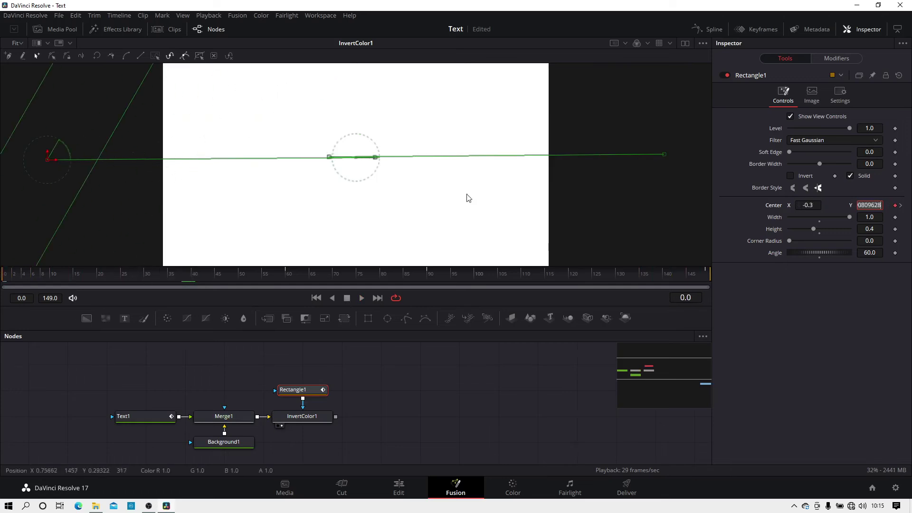
Show only Rectangle1's Displacement curve fitted in the Spline editor and smooth all of its keyframes.
left_click(703, 27)
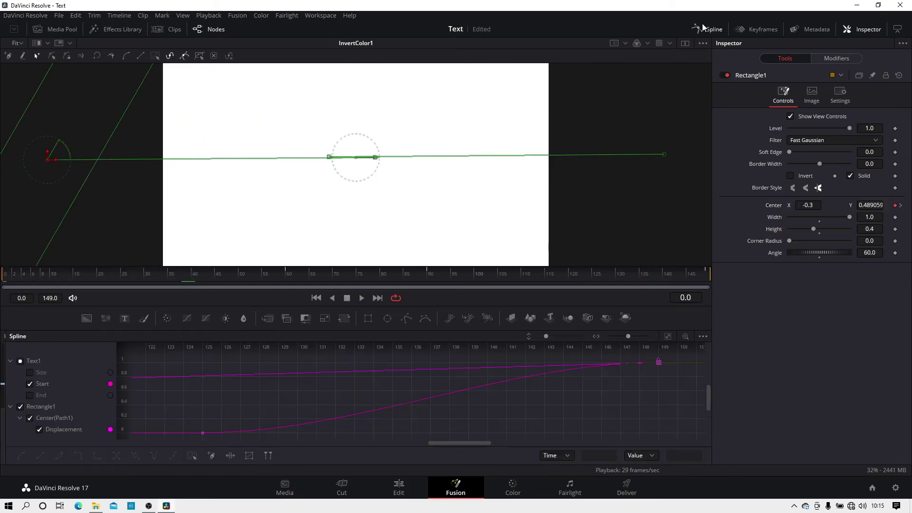
left_click(10, 362)
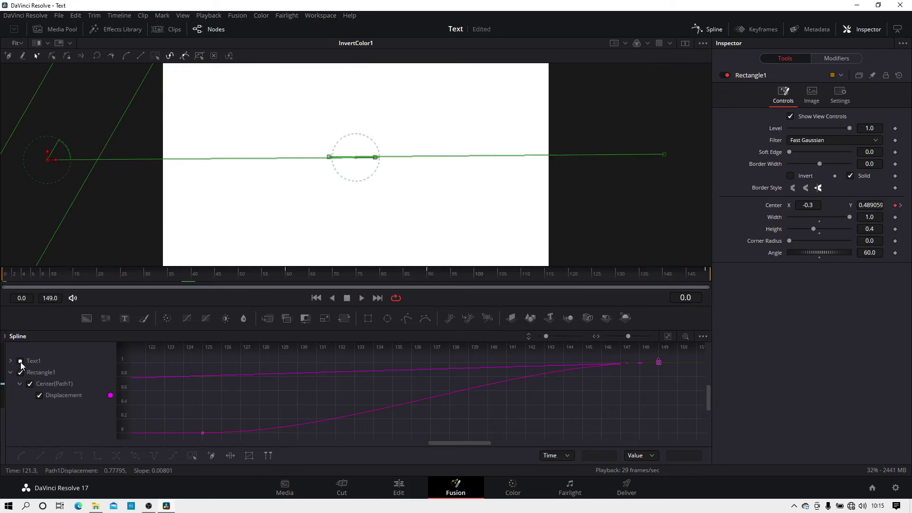
left_click(20, 362)
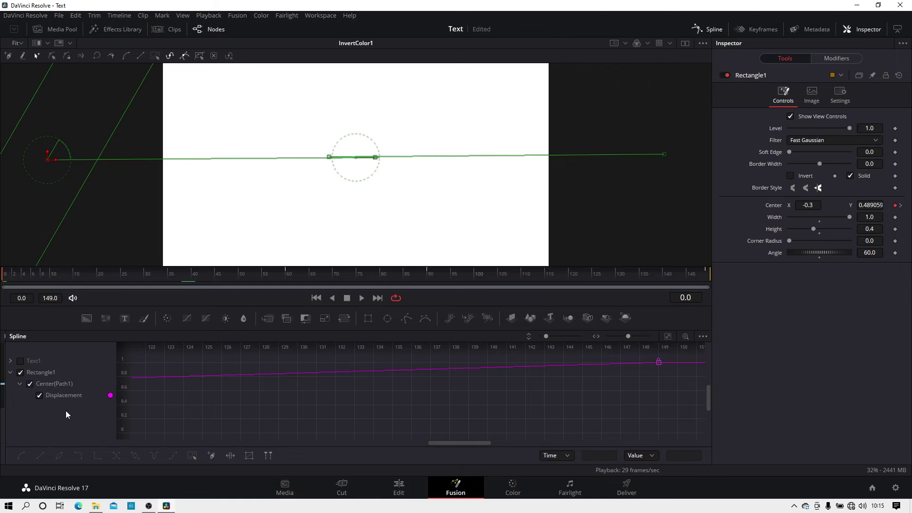
left_click(668, 336)
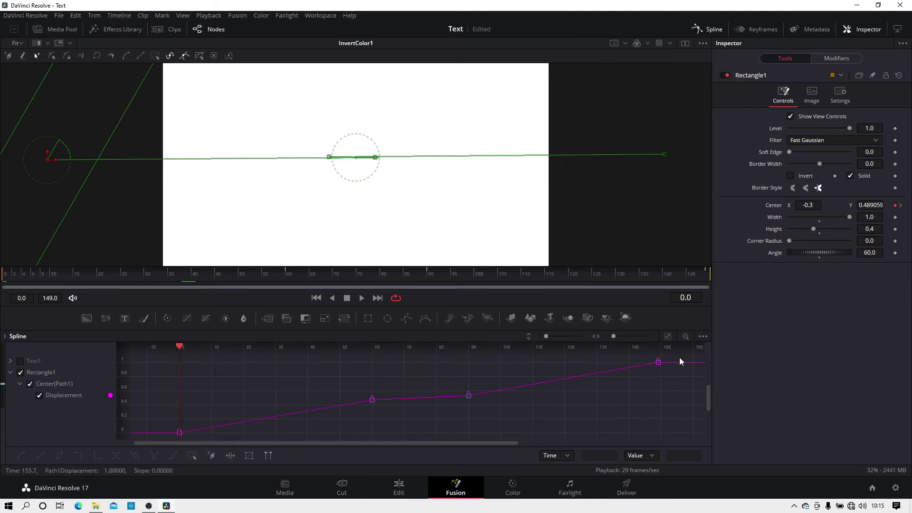
left_click_drag(681, 362, 144, 441)
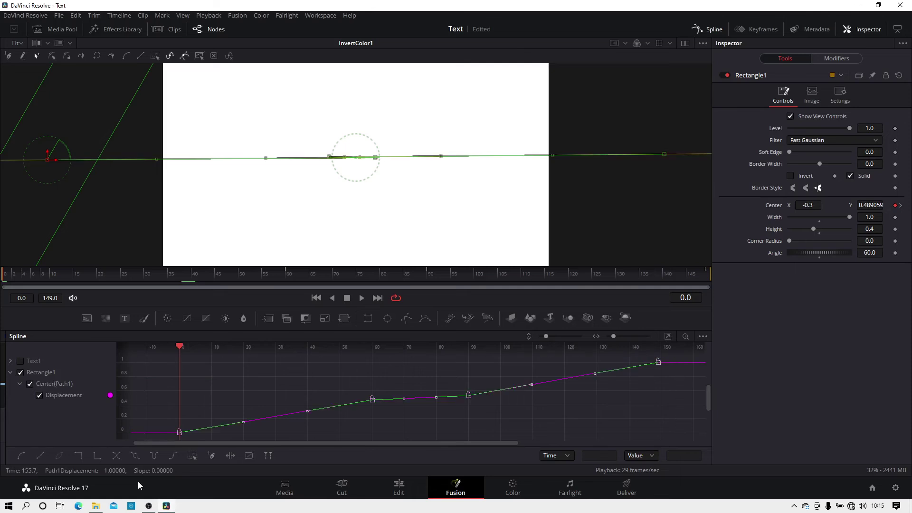
left_click(20, 456)
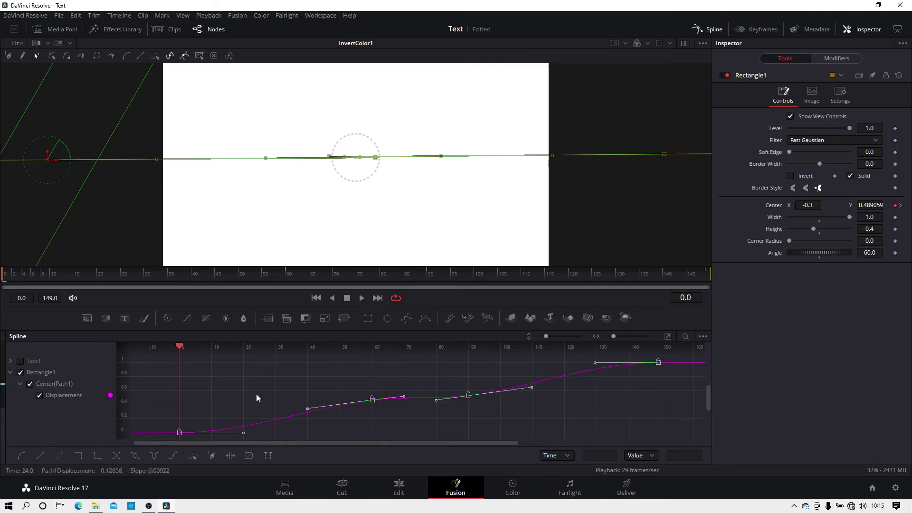
Extend the Displacement curve's handles from the frame 60 keyframe back to frame 0 and from the frame 90 keyframe to frame 149, nearly flat.
left_click_drag(181, 349, 178, 360)
left_click_drag(304, 411, 175, 408)
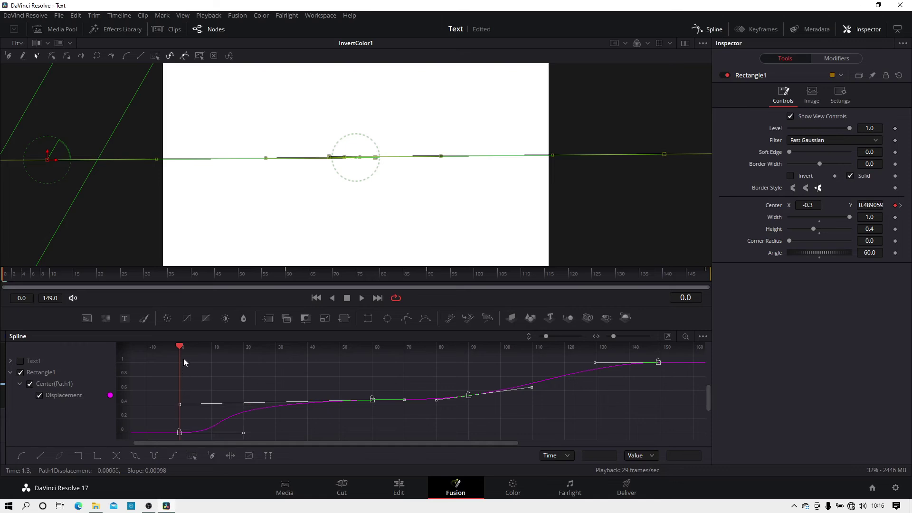
left_click_drag(180, 349, 660, 350)
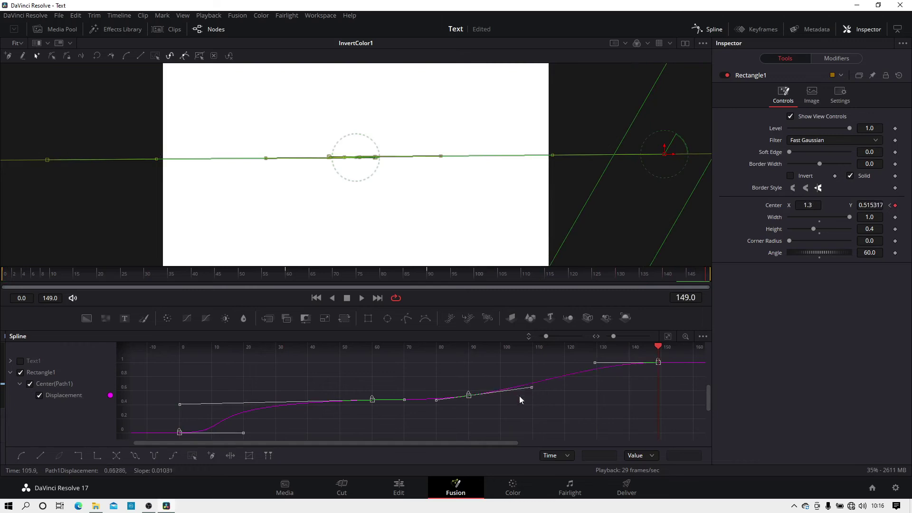
left_click_drag(532, 387, 658, 395)
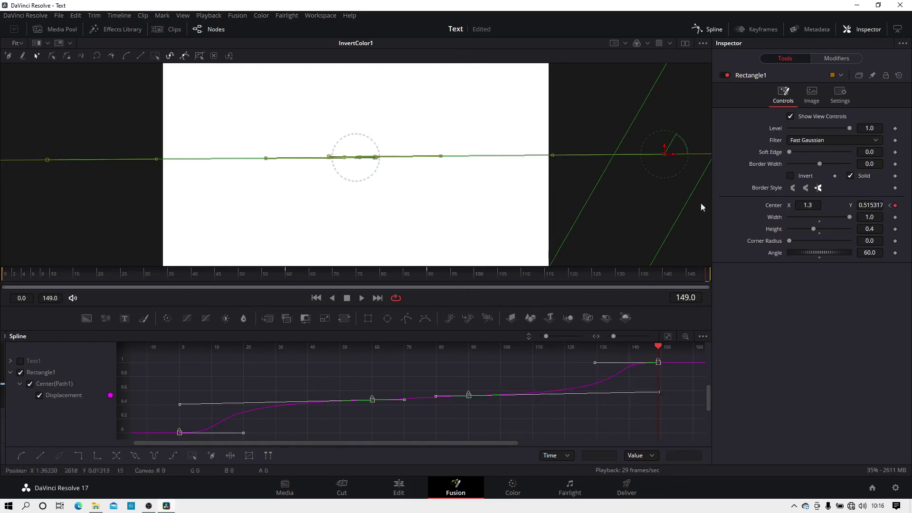
Close the Spline editor and play back the eased band animation.
left_click(712, 31)
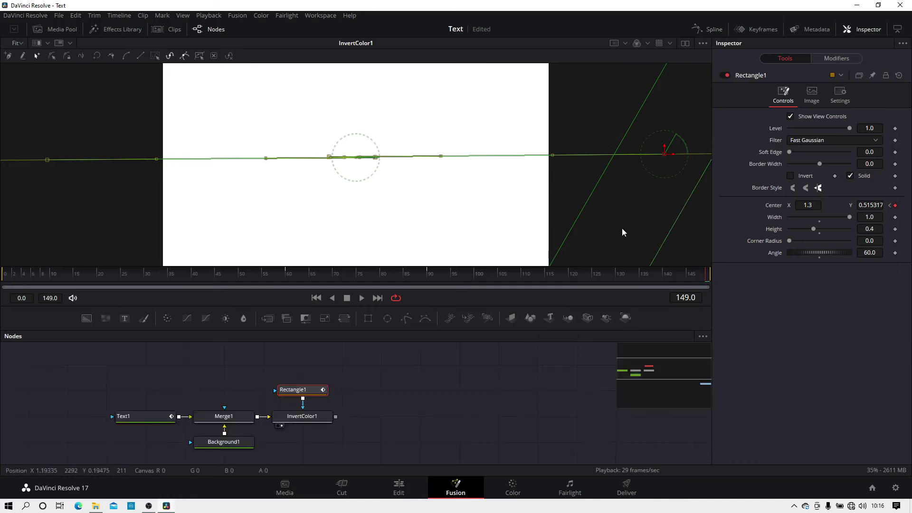
left_click(361, 299)
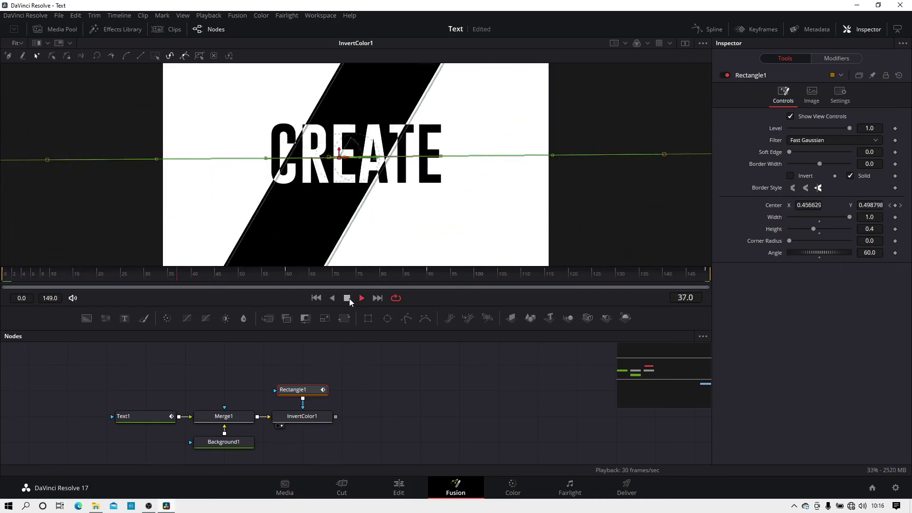
left_click(350, 299)
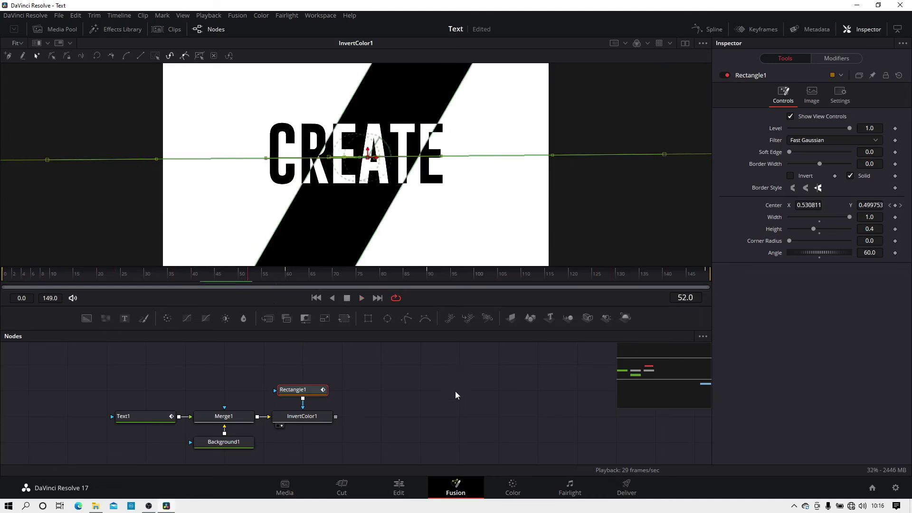
Connect InvertColor1's output to MediaOut1 and switch to the Edit page.
left_click_drag(469, 384, 439, 352)
left_click_drag(600, 459, 279, 383)
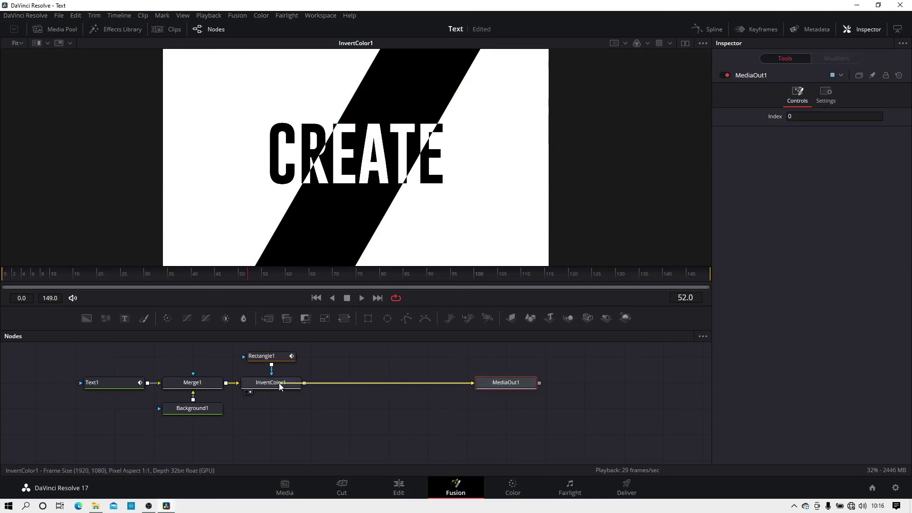
left_click(400, 493)
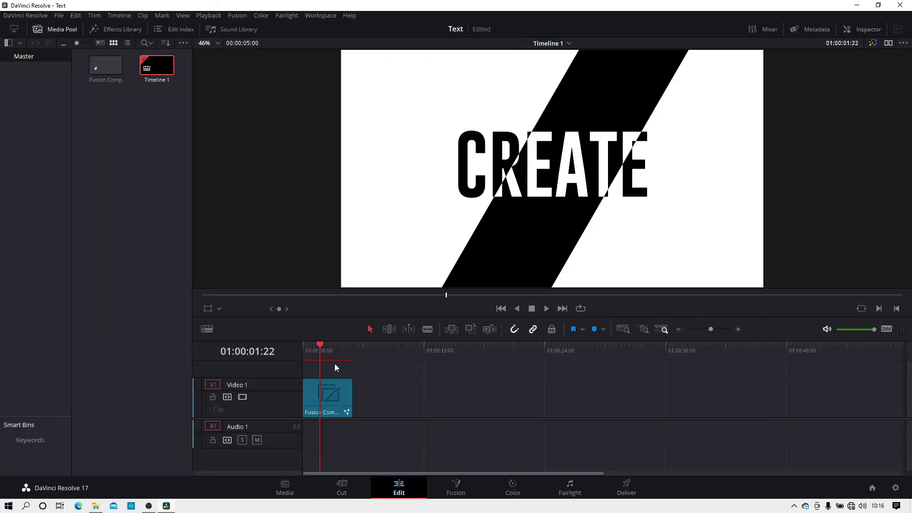
Copy the Fusion composition clip and paste the duplicate directly after it at 01:00:05:00 on Video 1.
left_click_drag(322, 348, 296, 351)
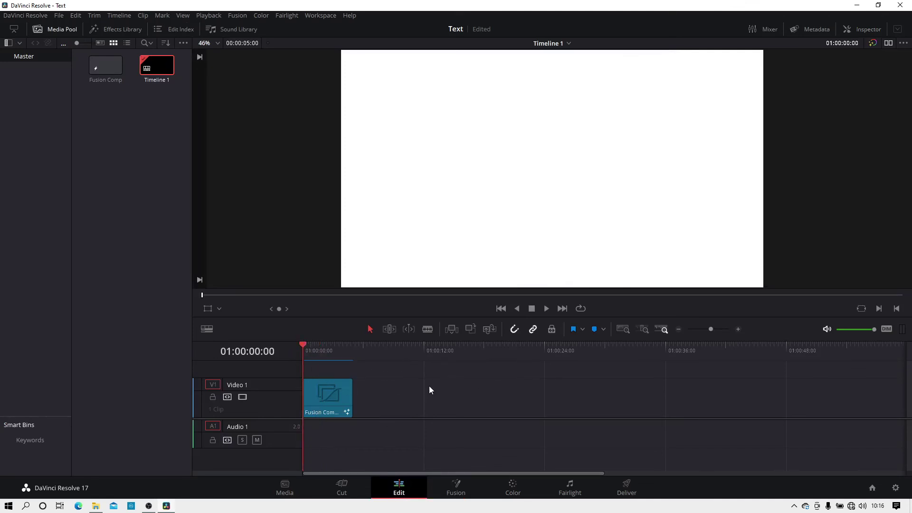
left_click(329, 413)
left_click(389, 389)
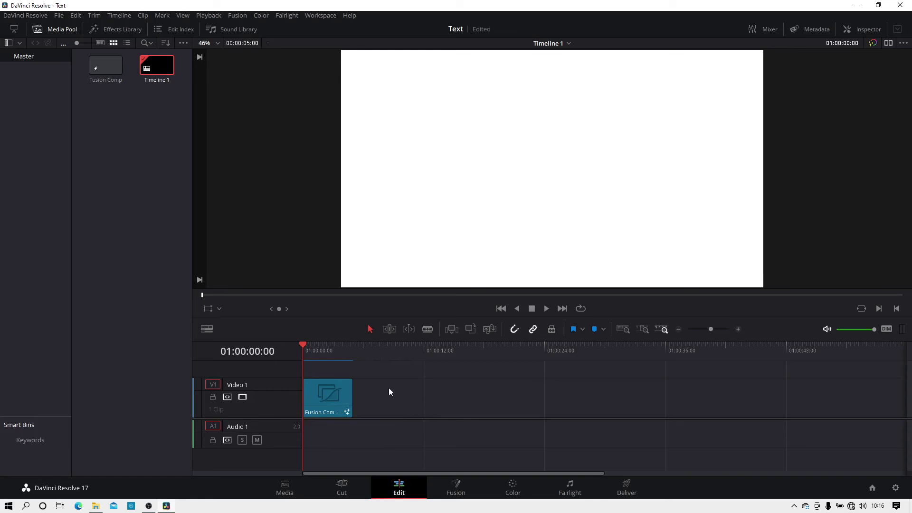
left_click(352, 350)
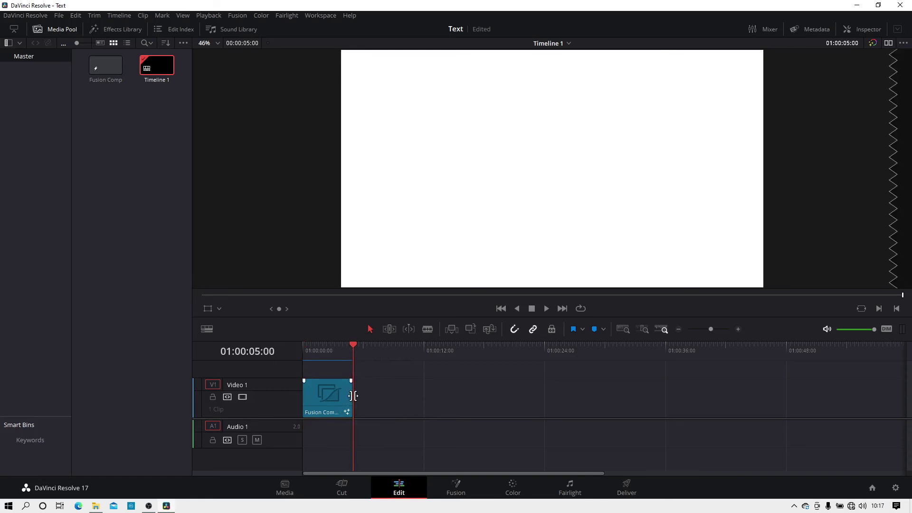
key("ctrl+v")
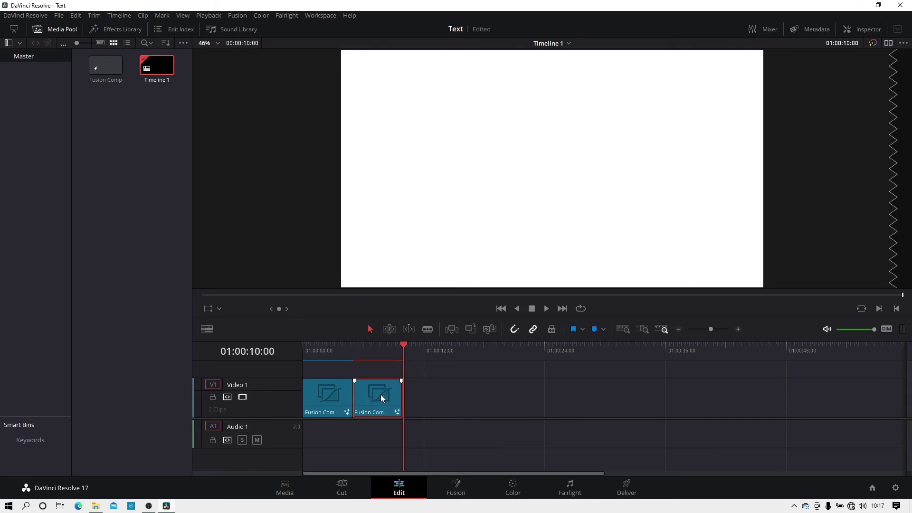
Open the duplicated clip in Fusion and change Text1's wording to YOU CAN.
left_click(456, 488)
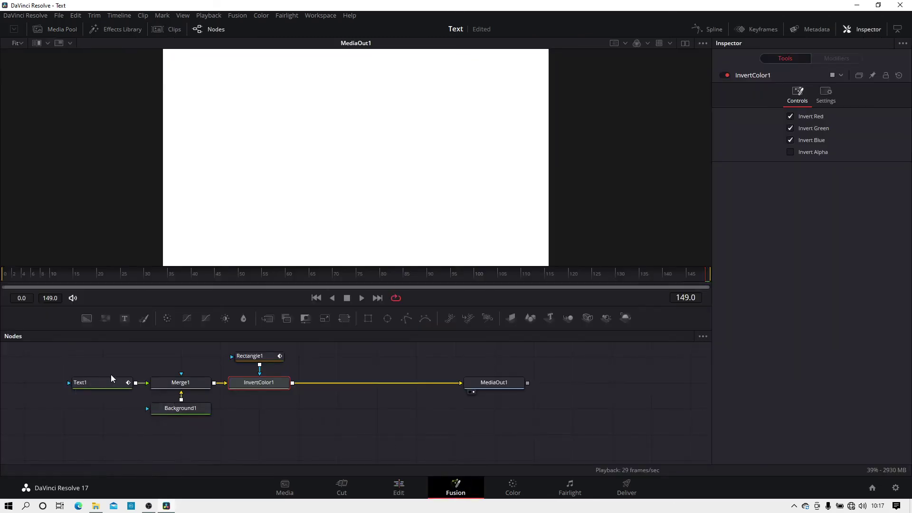
left_click(97, 387)
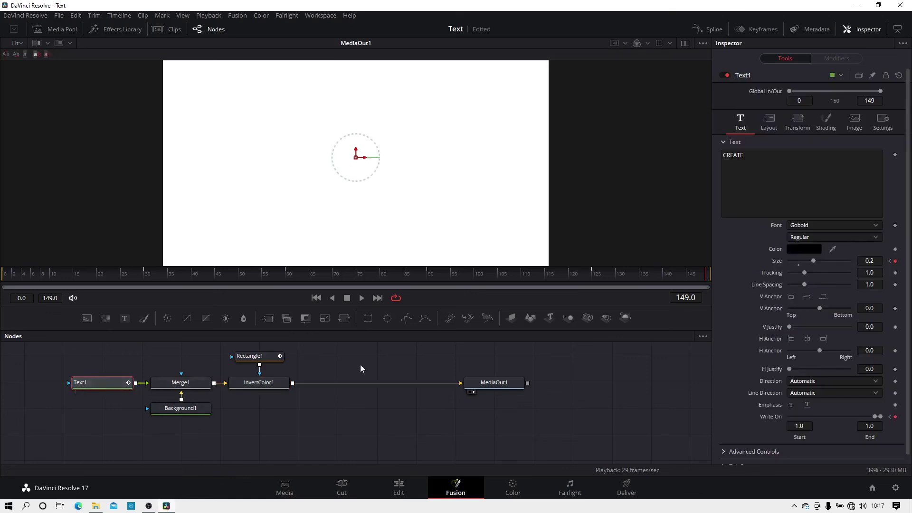
left_click(762, 153)
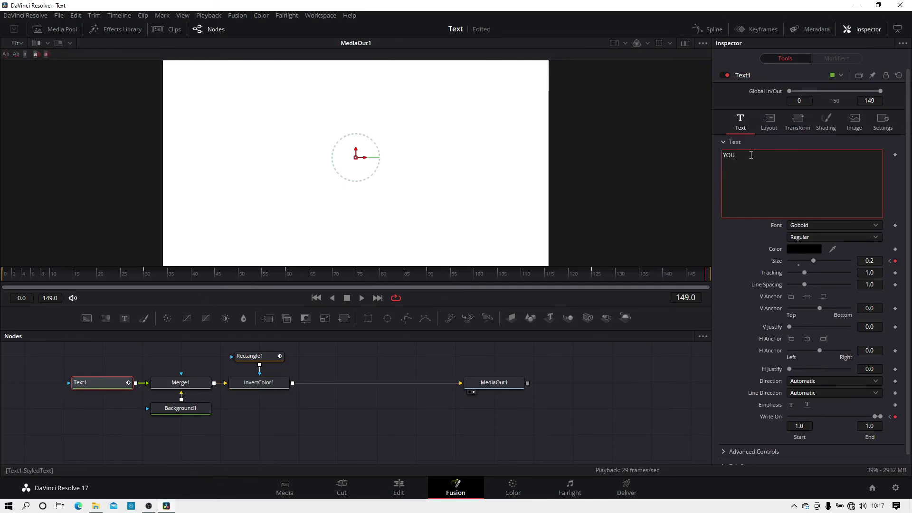
type("YOU")
left_click(764, 142)
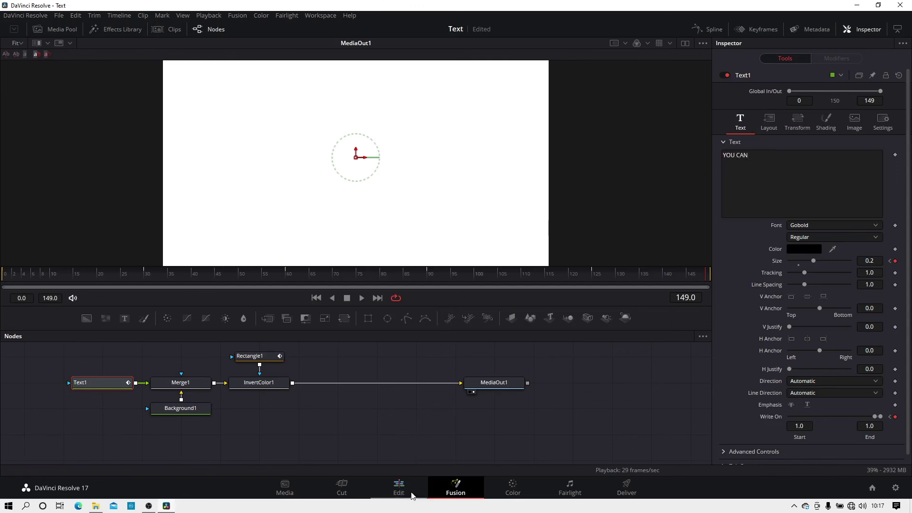
Return to the Edit page and play the timeline with both clips from the start.
left_click(403, 494)
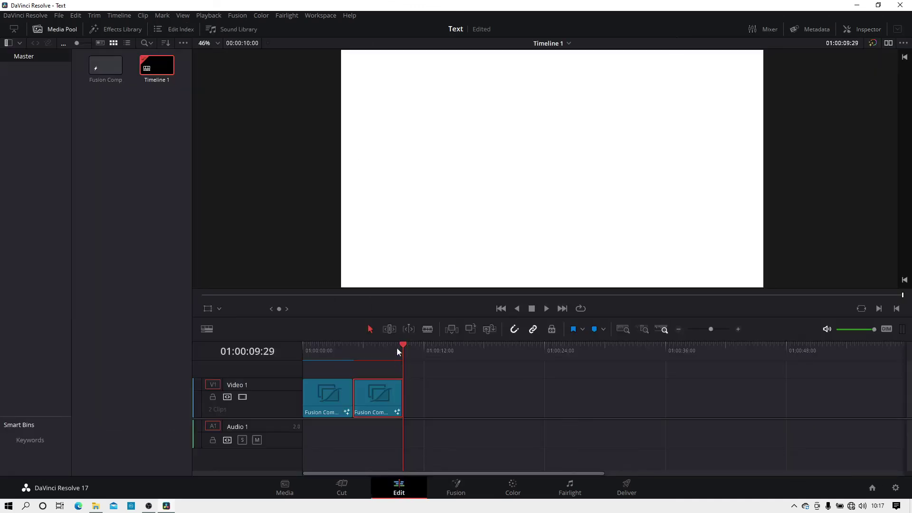
left_click_drag(387, 342, 302, 361)
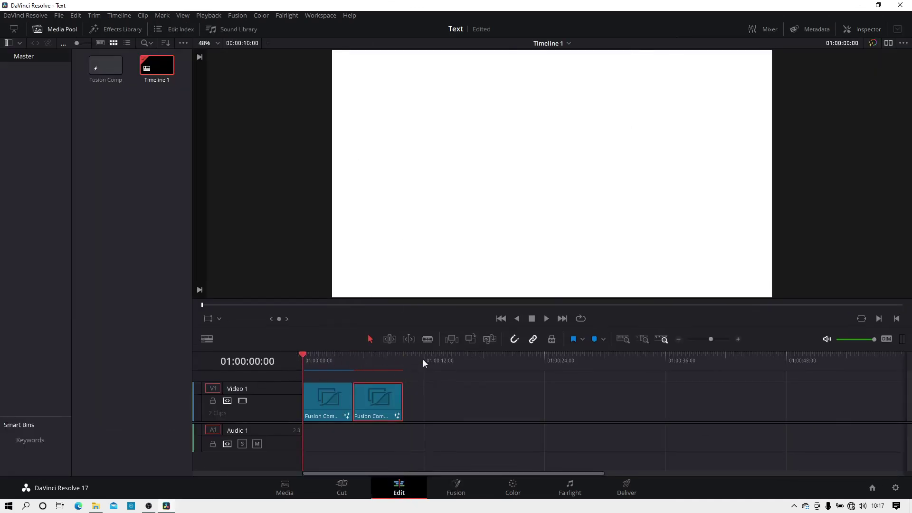
left_click(547, 319)
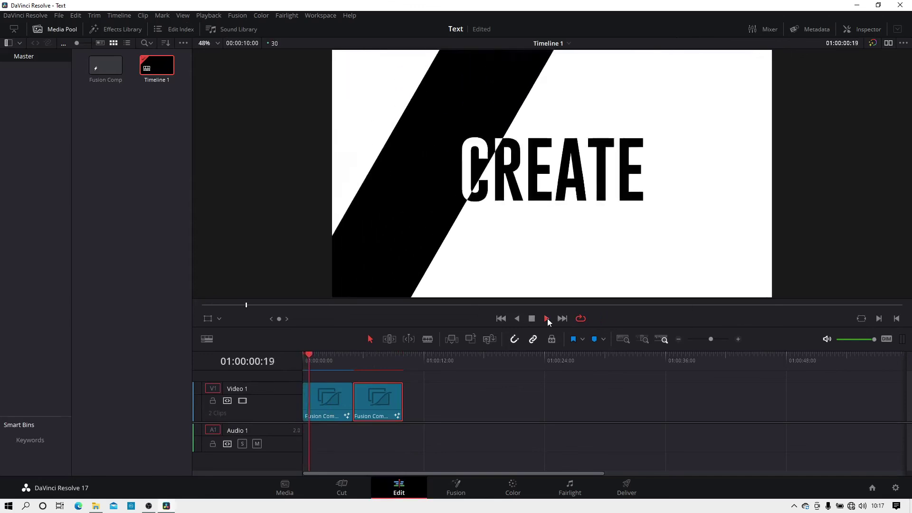